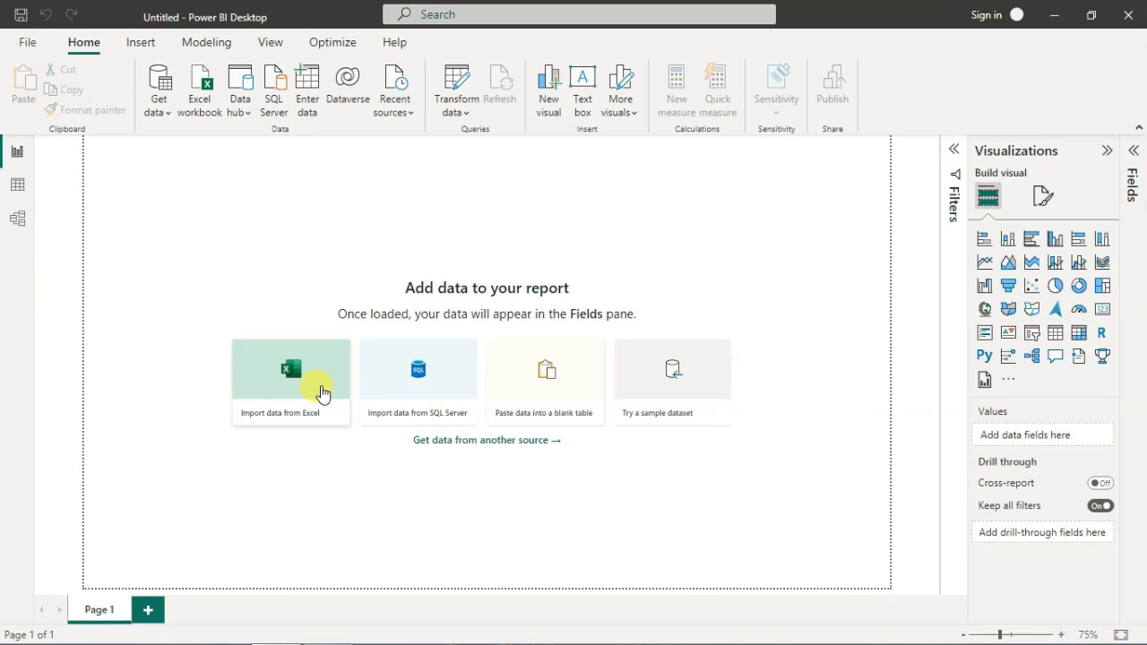
# Step: Import the Orders sheet from the global_superstore_2016 Excel workbook and load it into the report
pyautogui.click(321, 394)
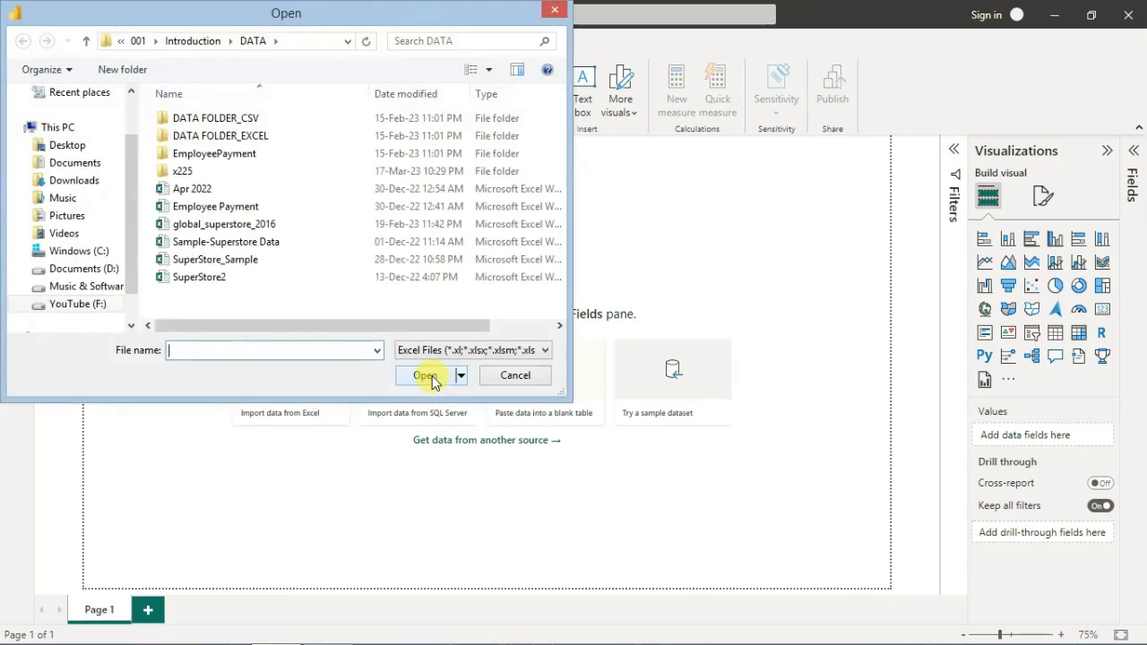
pyautogui.click(319, 229)
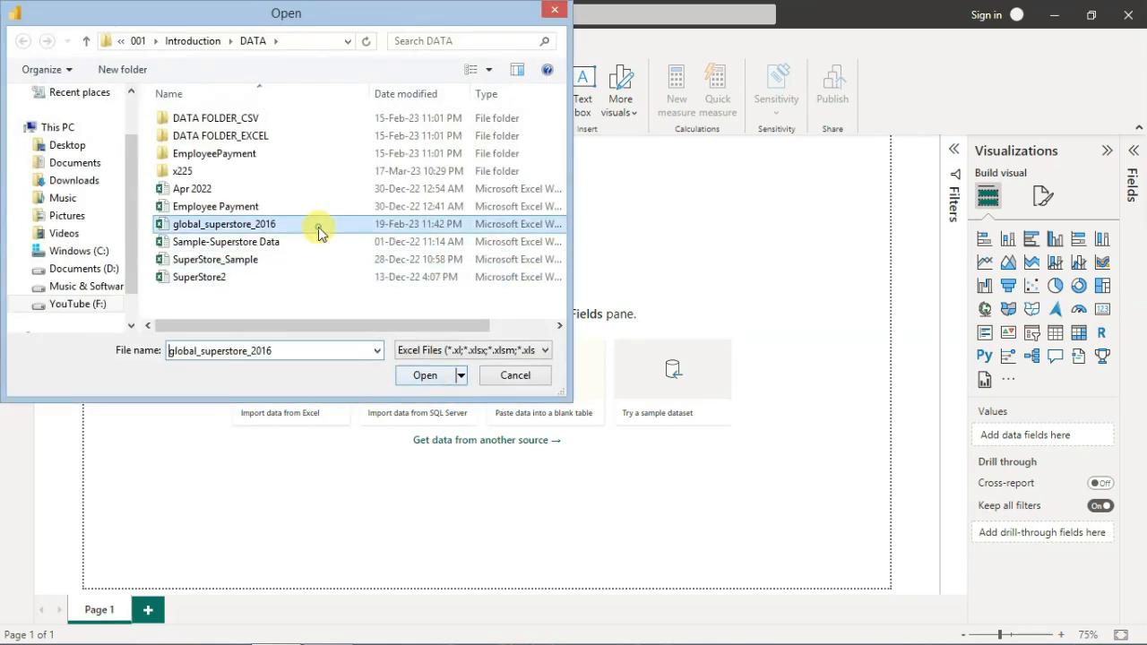
pyautogui.click(423, 373)
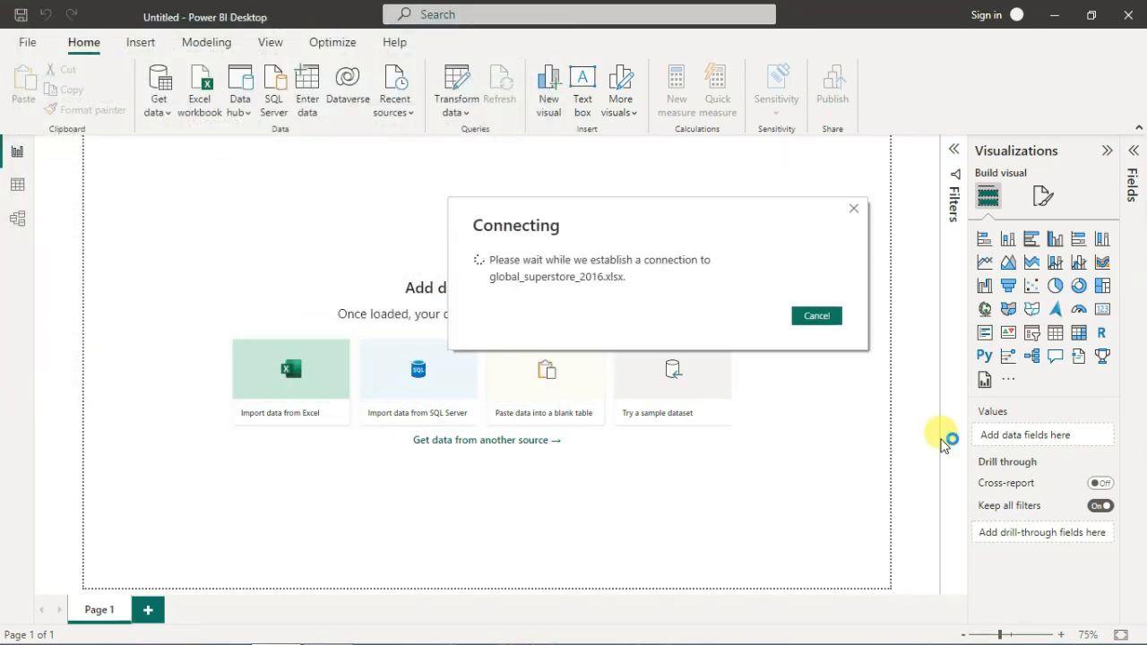
pyautogui.click(256, 167)
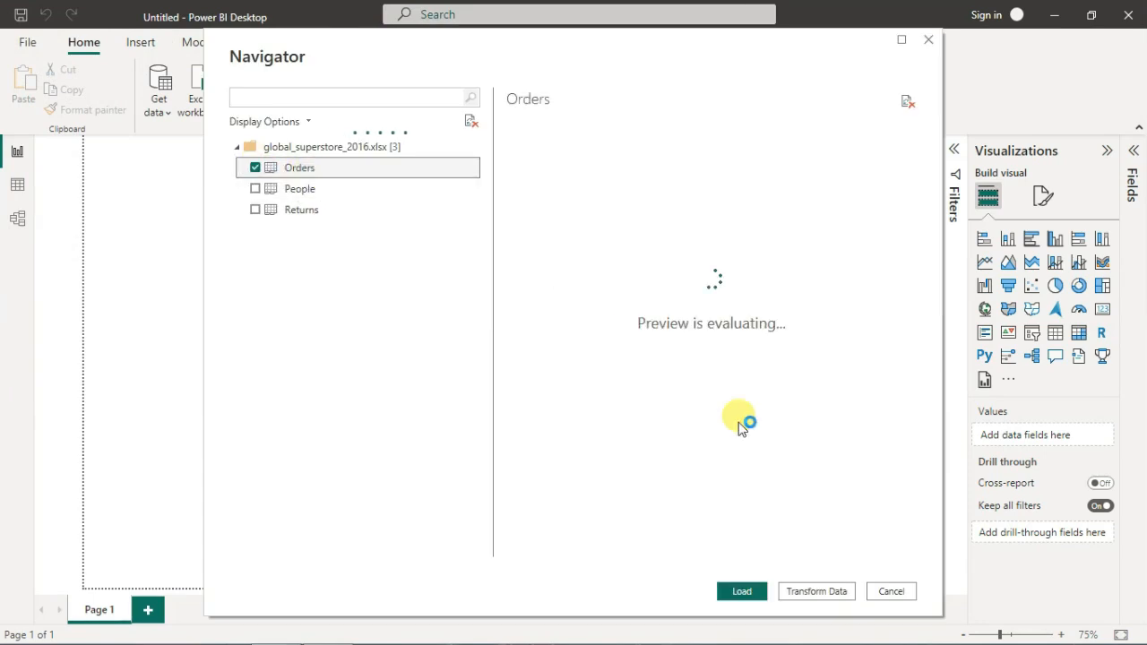
pyautogui.click(744, 591)
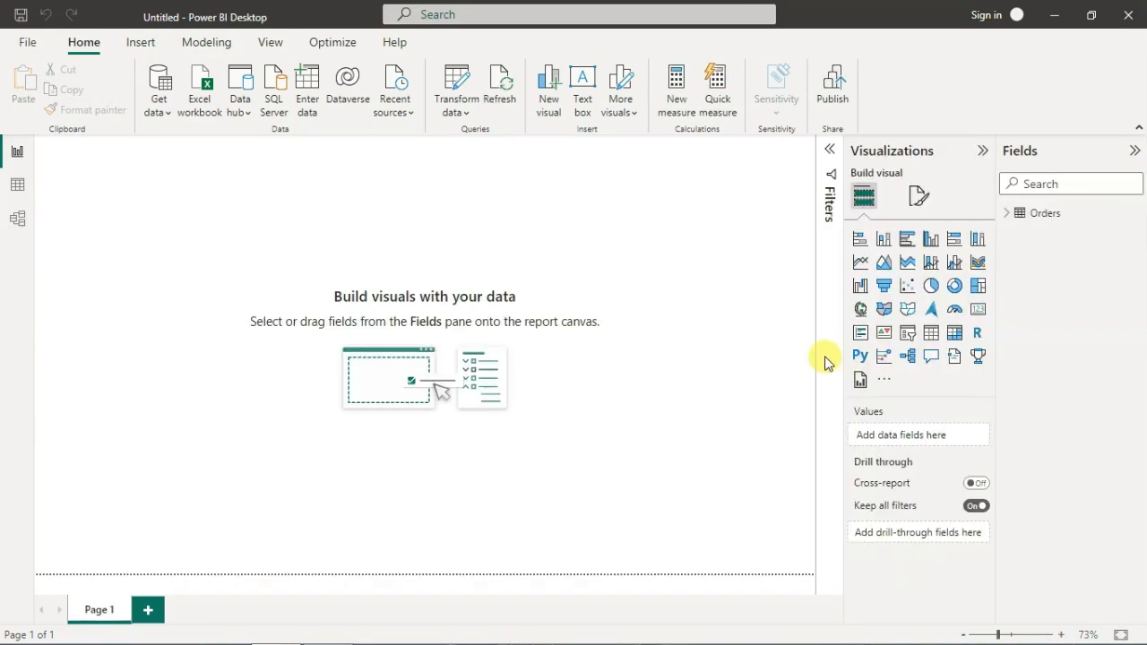
# Step: Expand the Orders fields, add an empty area chart to Page 1 and enlarge it to cover most of the canvas
pyautogui.click(1009, 215)
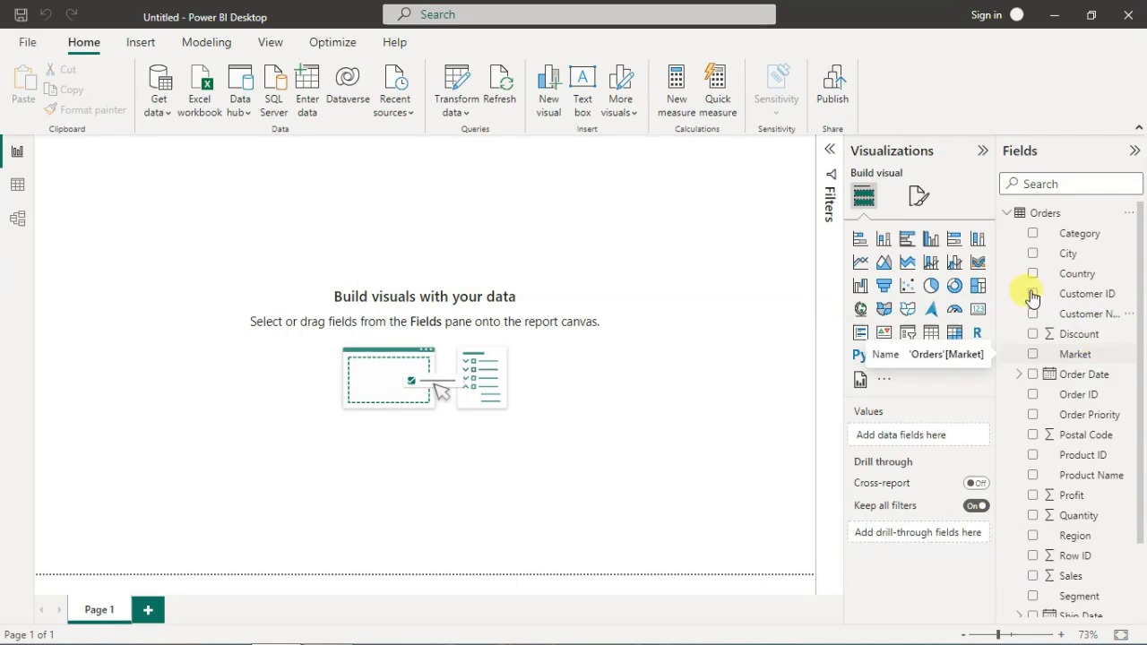
pyautogui.click(885, 265)
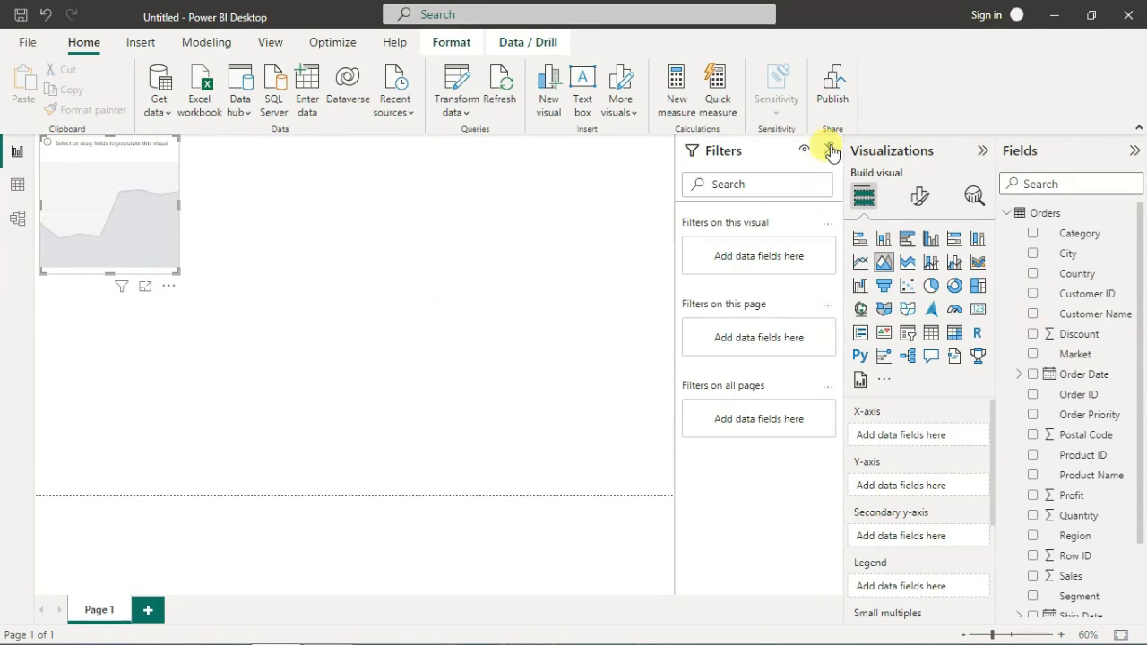
pyautogui.click(831, 151)
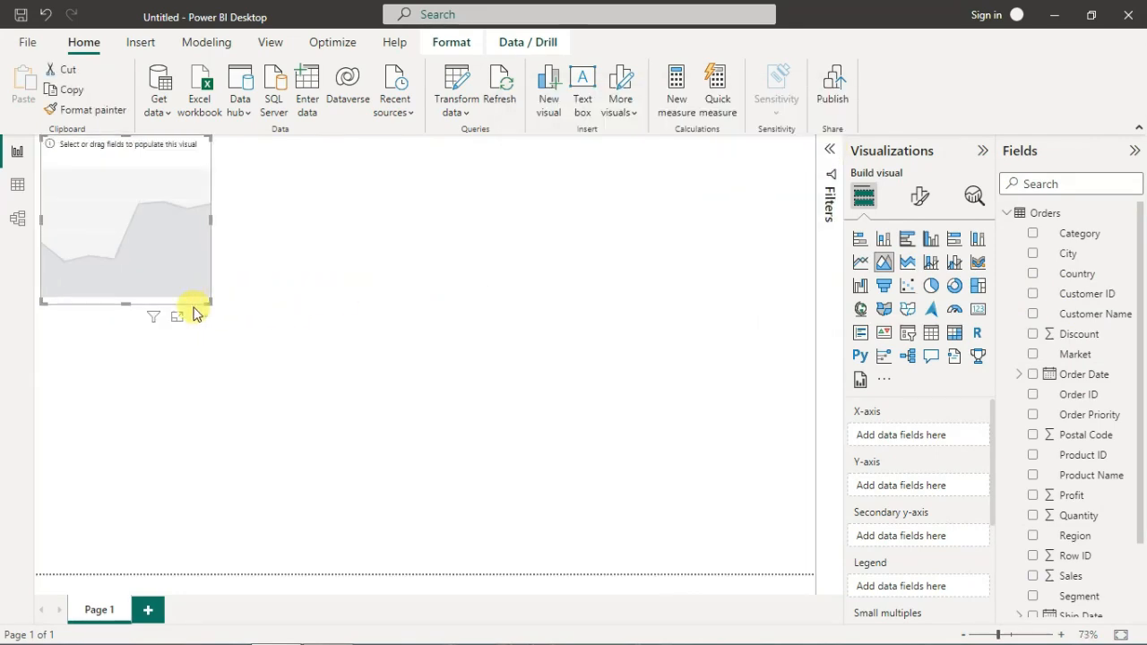
pyautogui.moveTo(209, 301); pyautogui.dragTo(640, 544)
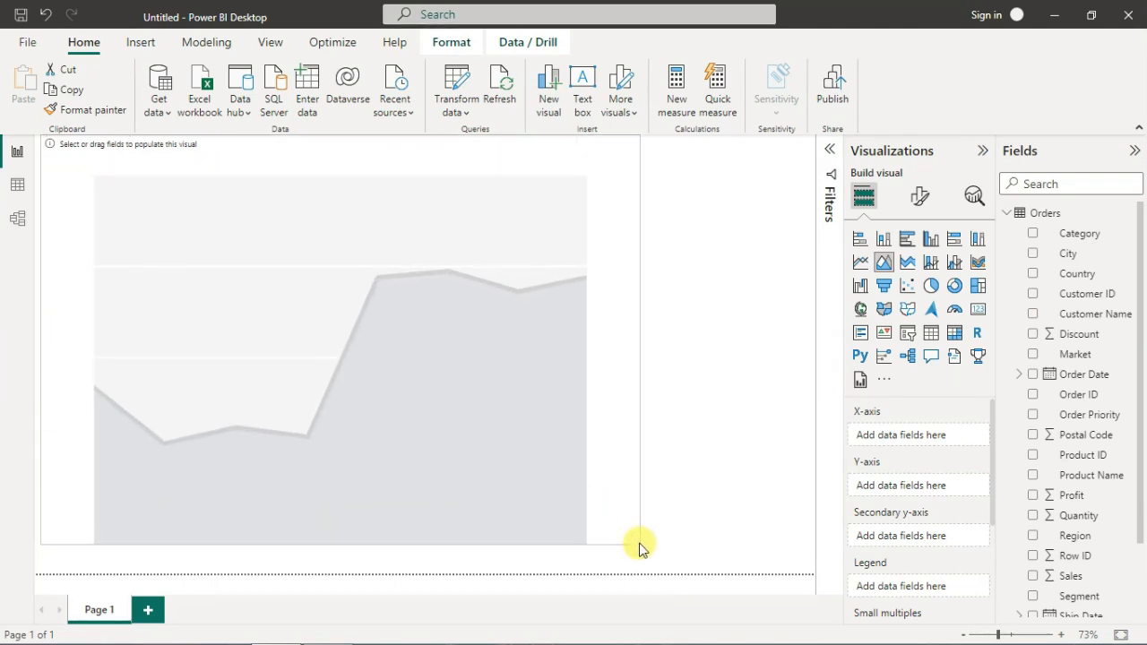
# Step: Assign Order Date to the area chart's X-axis and Profit to its Y-axis
pyautogui.click(1033, 374)
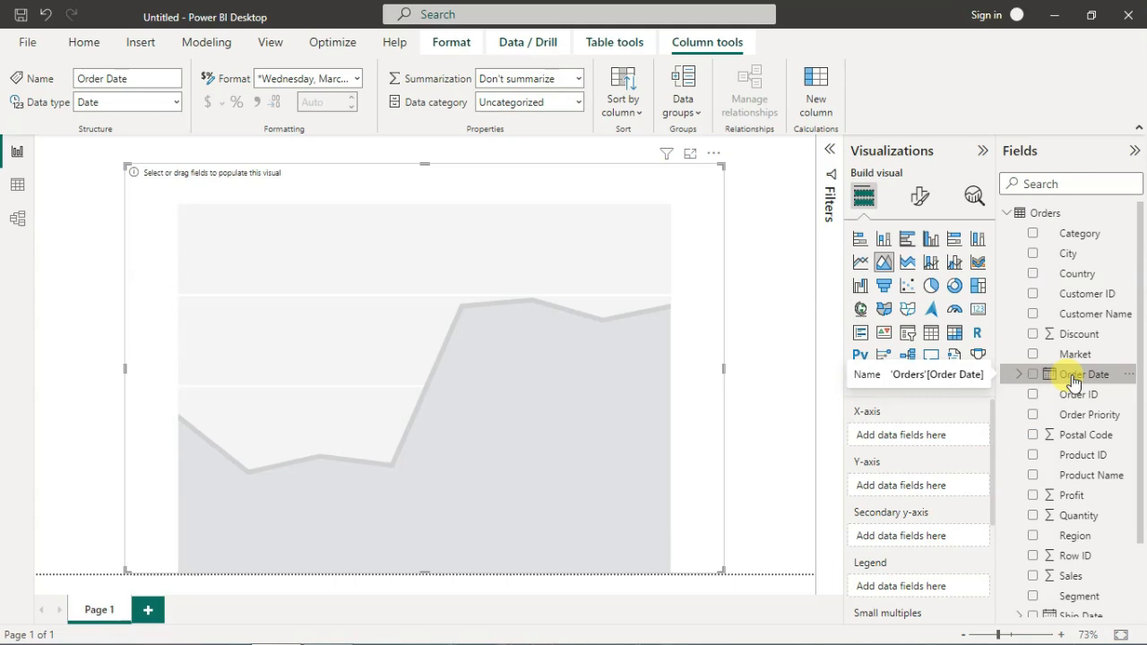
pyautogui.moveTo(1074, 382); pyautogui.dragTo(924, 441)
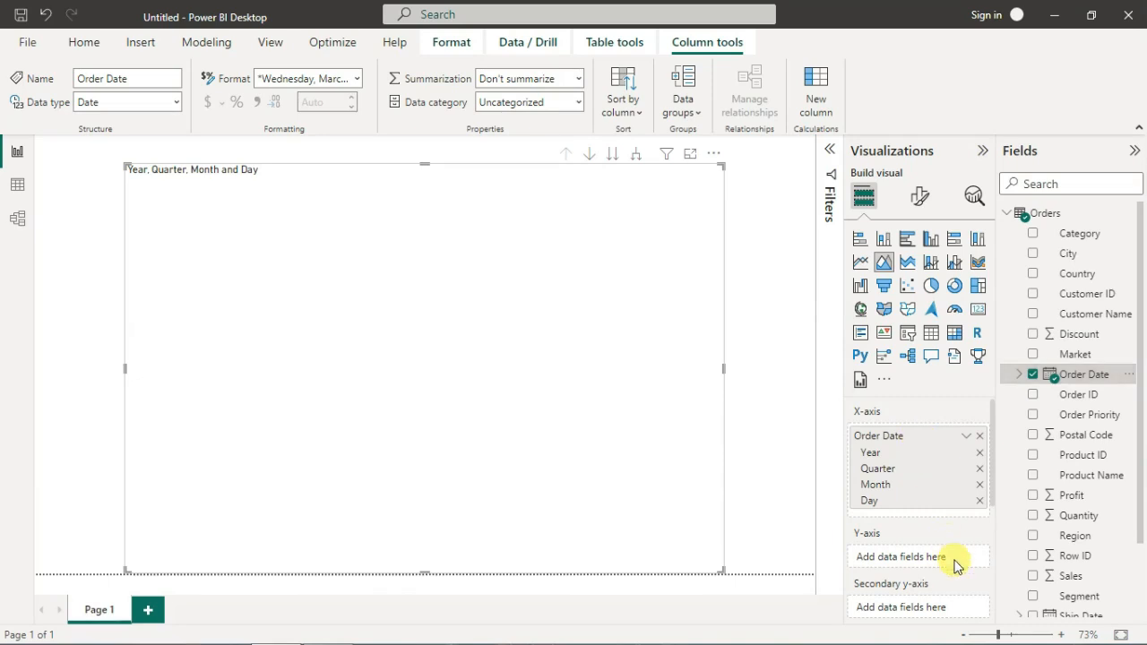
pyautogui.scroll(-1, 954, 561)
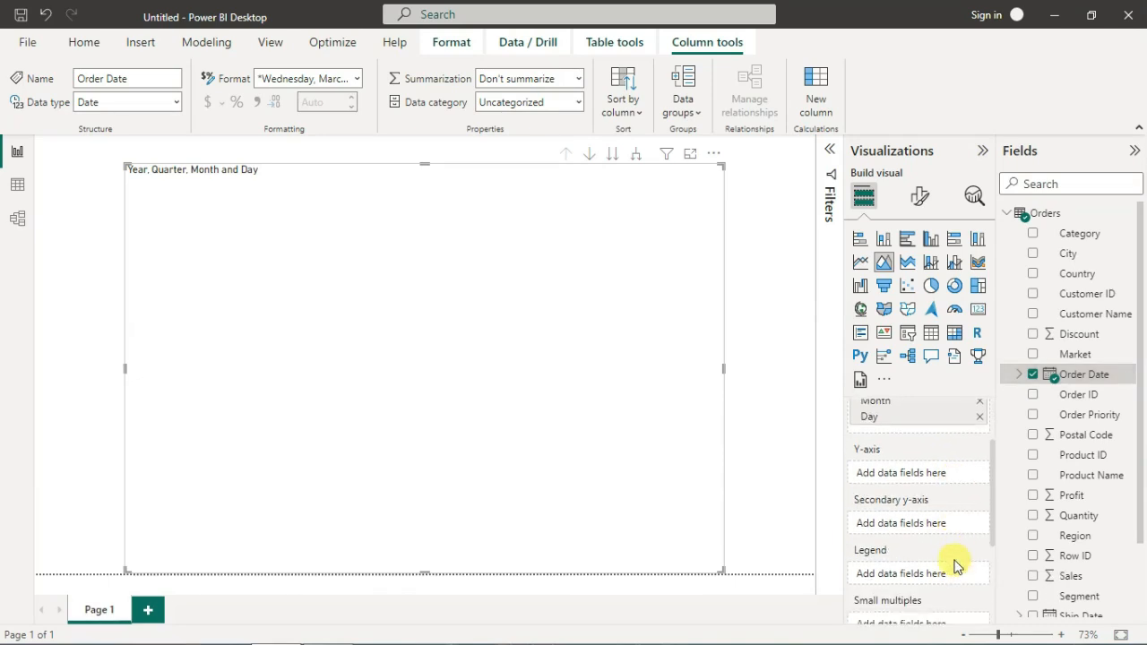
pyautogui.click(1083, 578)
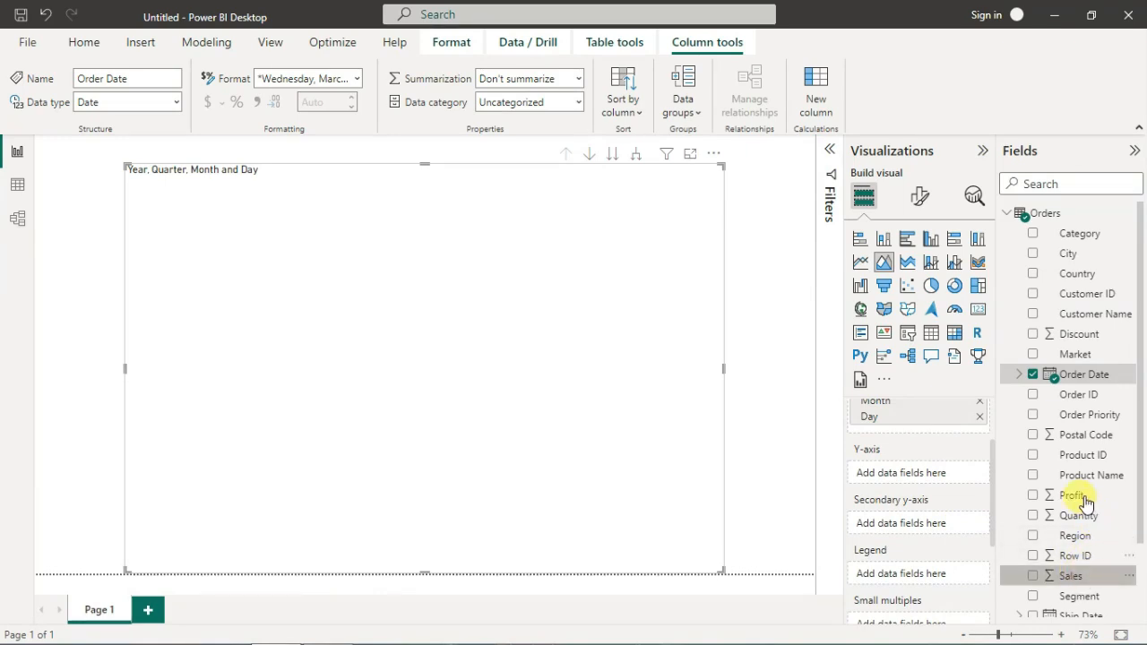
pyautogui.click(1082, 499)
pyautogui.moveTo(1085, 502); pyautogui.dragTo(930, 475)
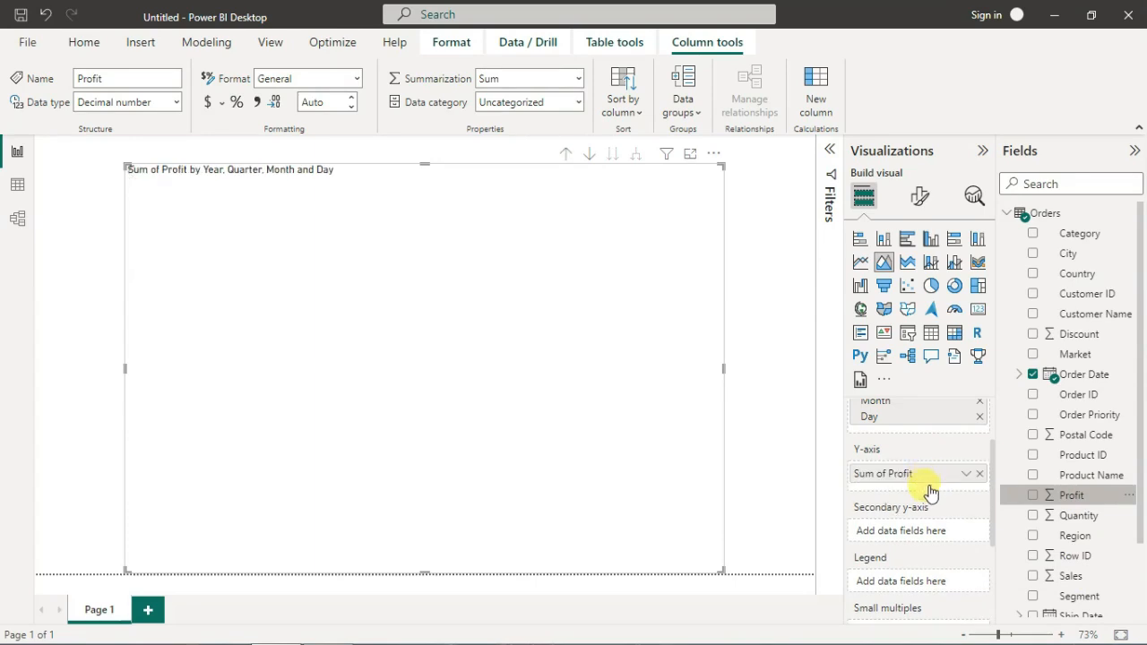
# Step: Split the area chart by customer segment by assigning Segment to its legend
pyautogui.scroll(-1, 939, 569)
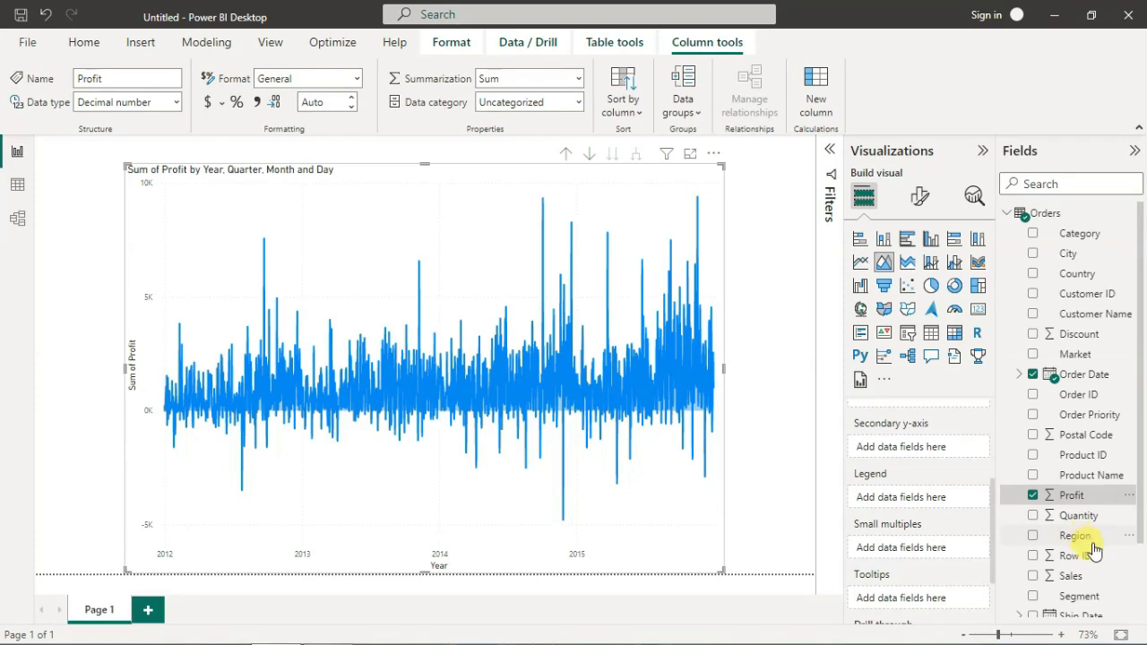
pyautogui.click(1103, 597)
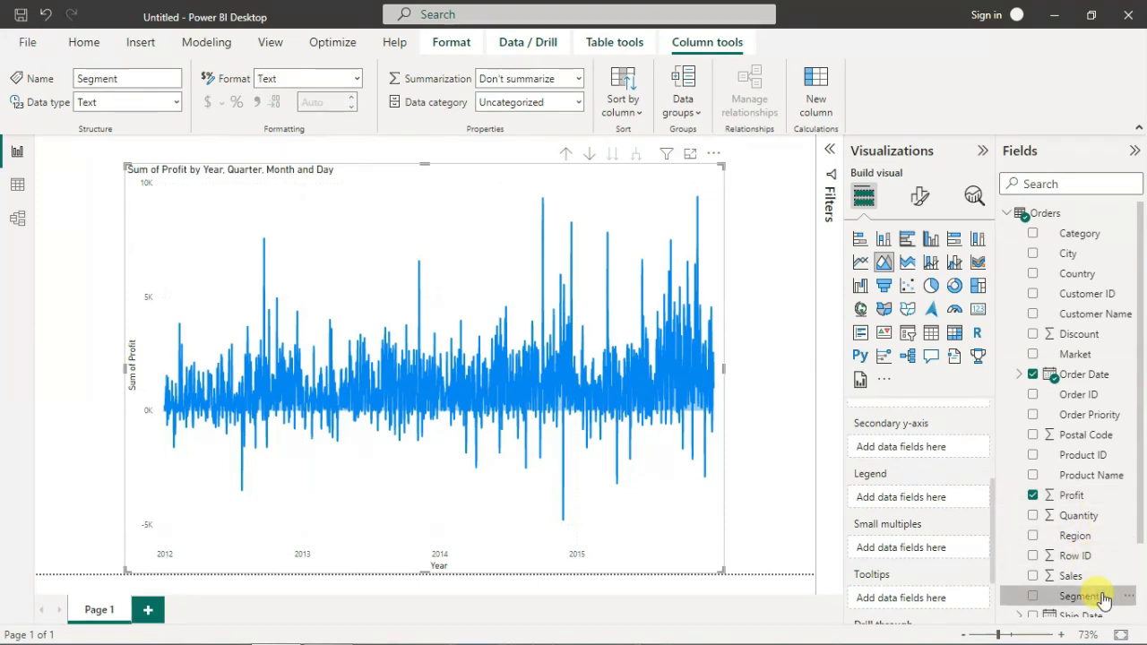
pyautogui.moveTo(1103, 597); pyautogui.dragTo(952, 493)
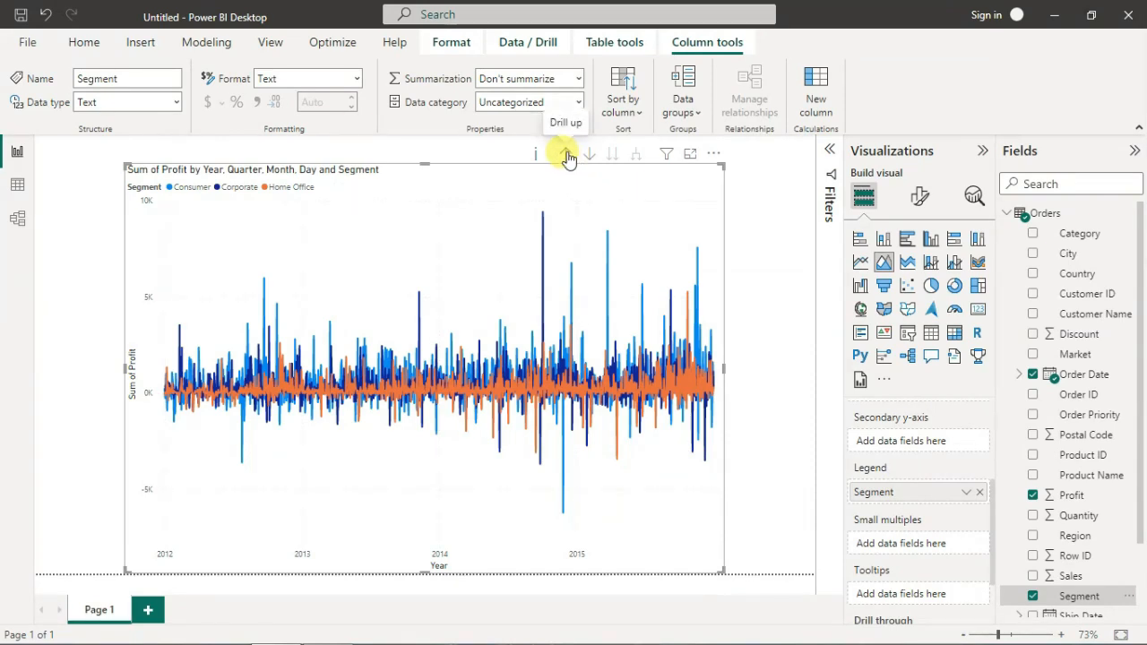
# Step: Drill the chart's Order Date hierarchy up from day level through month and quarter to the year level
pyautogui.scroll(2, 923, 528)
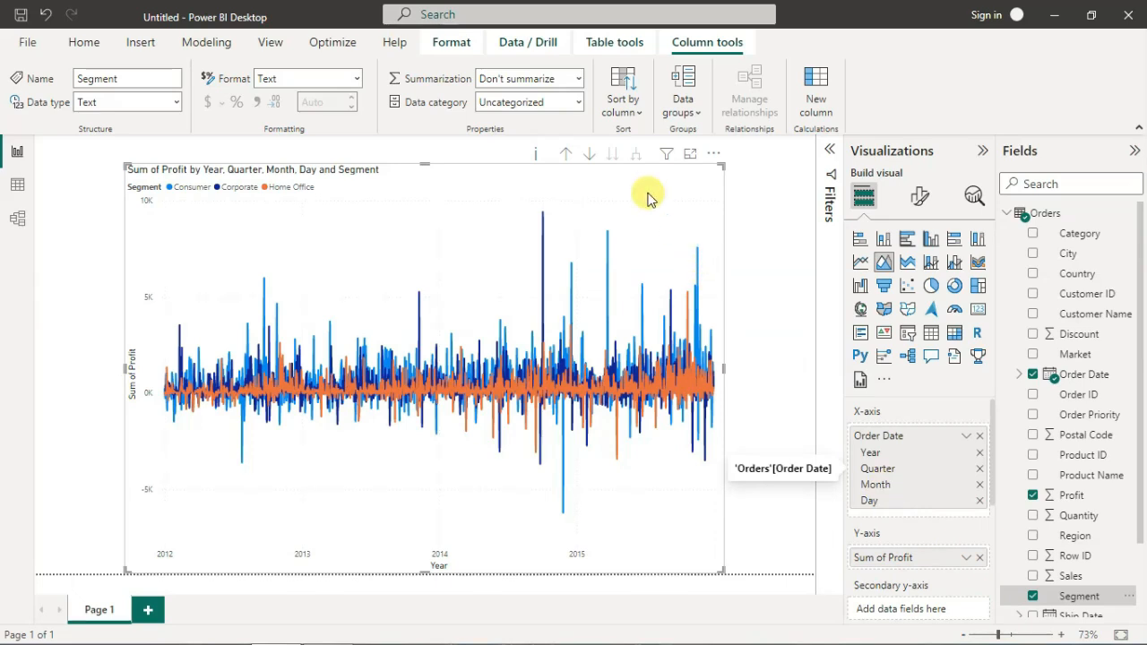
pyautogui.click(566, 155)
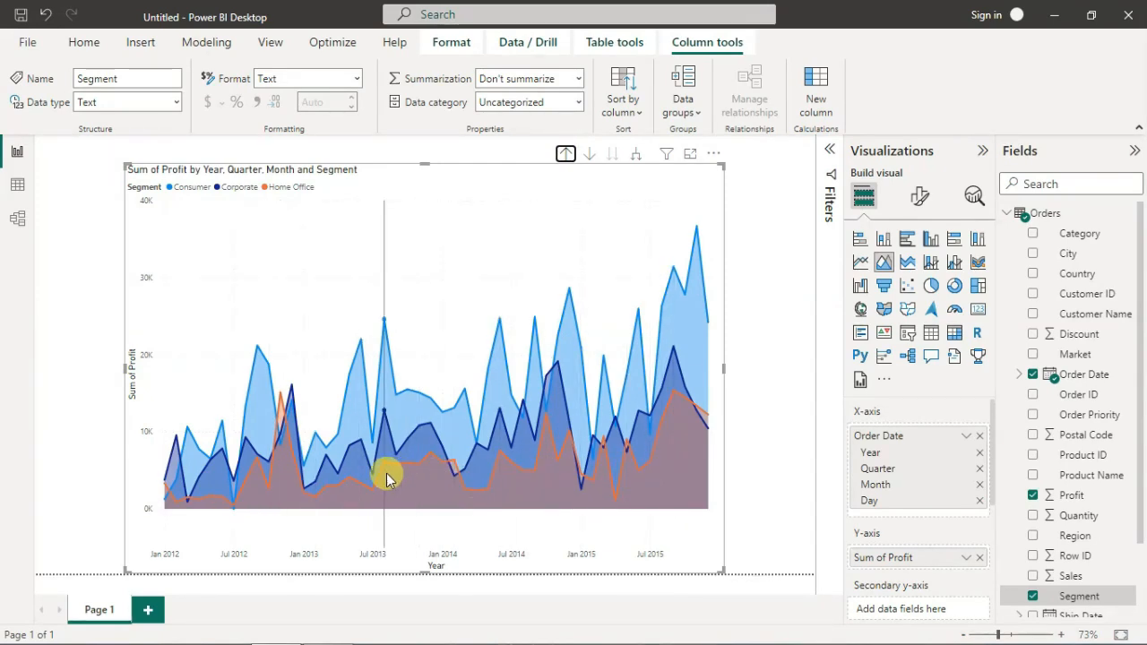
pyautogui.moveTo(386, 467)
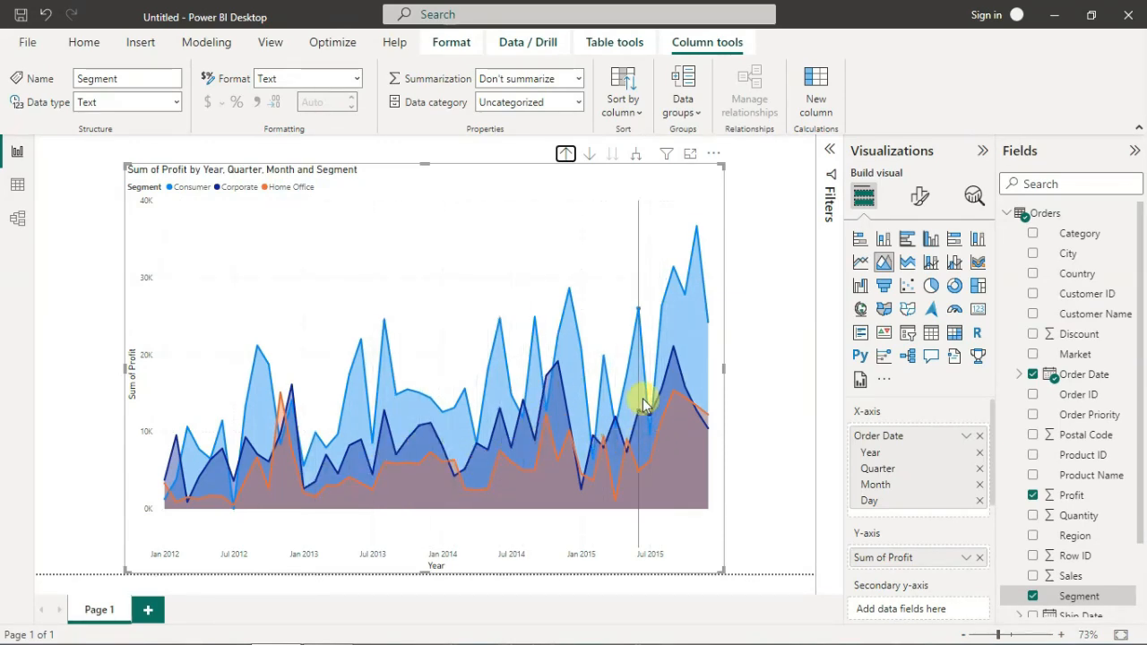
pyautogui.moveTo(687, 320)
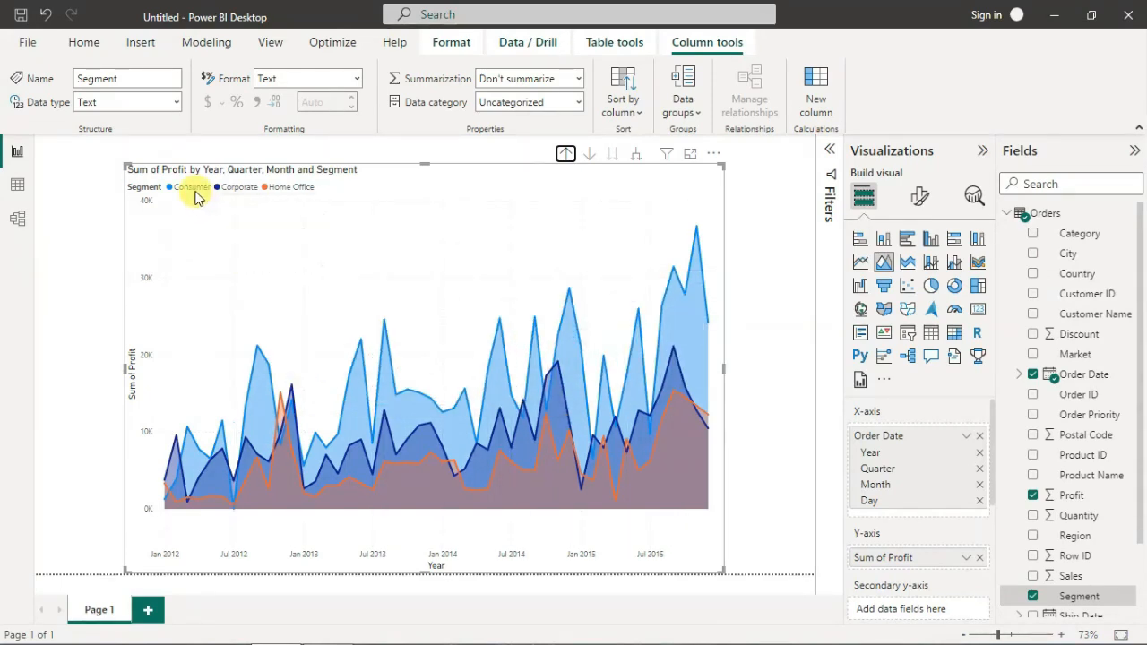
pyautogui.click(565, 154)
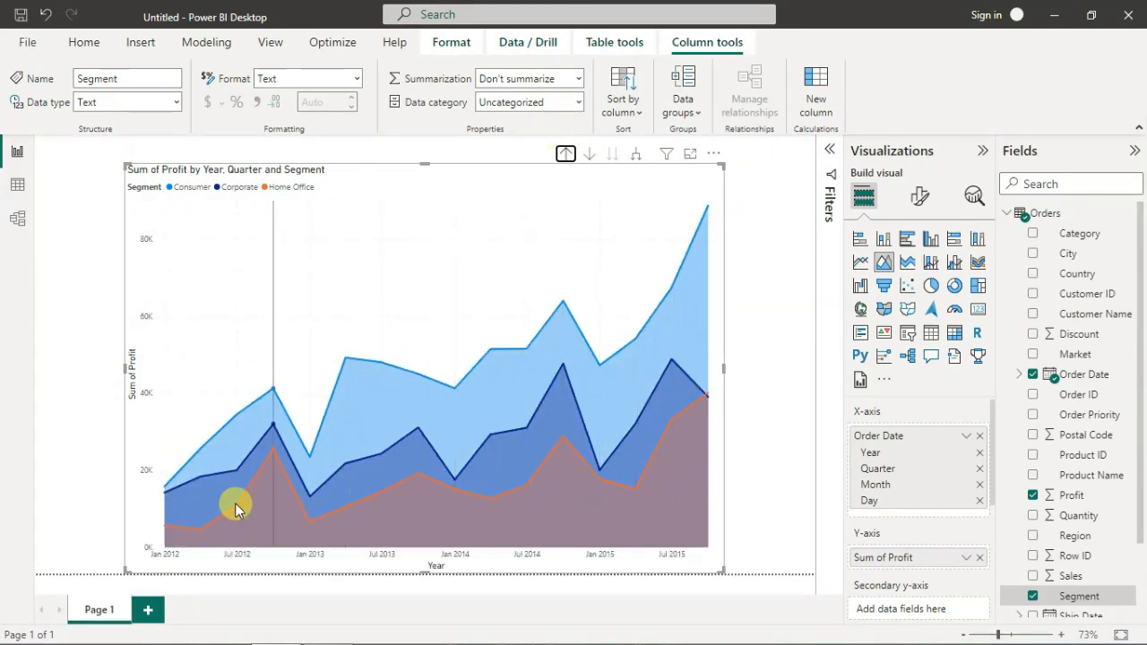
pyautogui.moveTo(235, 508)
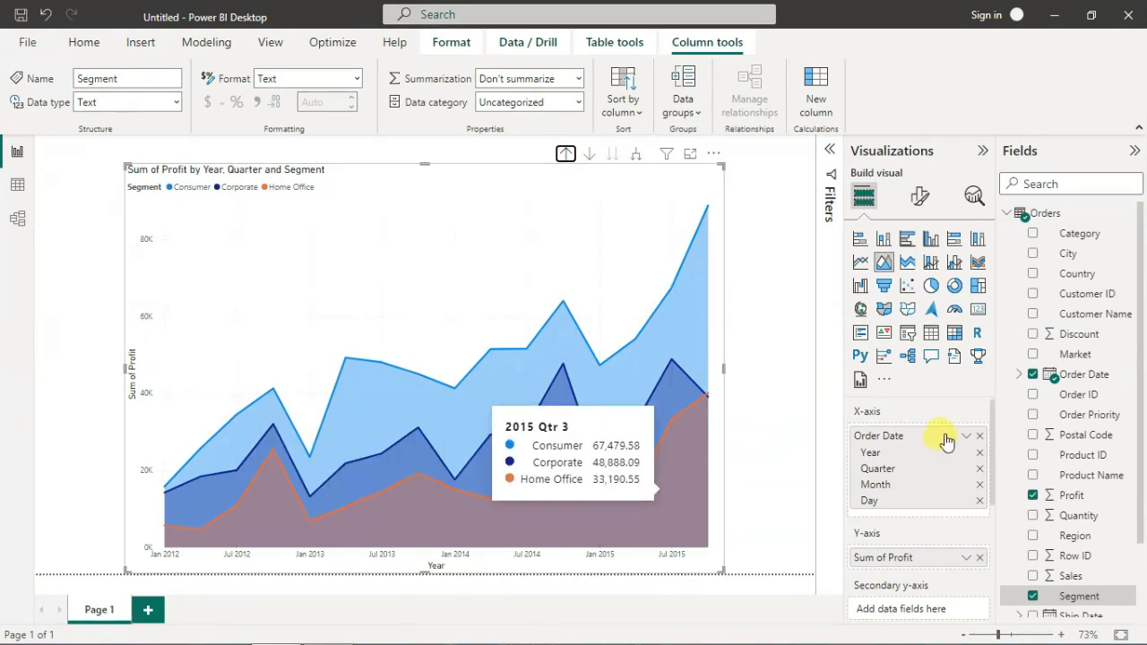
pyautogui.click(565, 156)
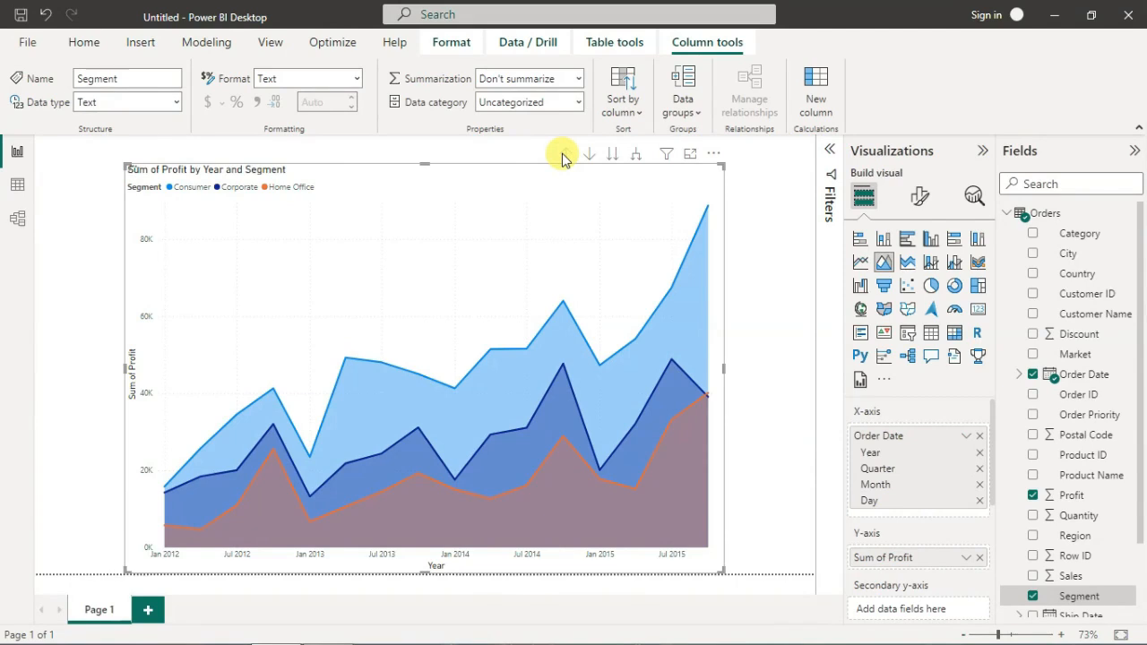
# Step: Examine the yearly profit of the Consumer, Corporate and Home Office segments across 2012 to 2015
pyautogui.moveTo(500, 513)
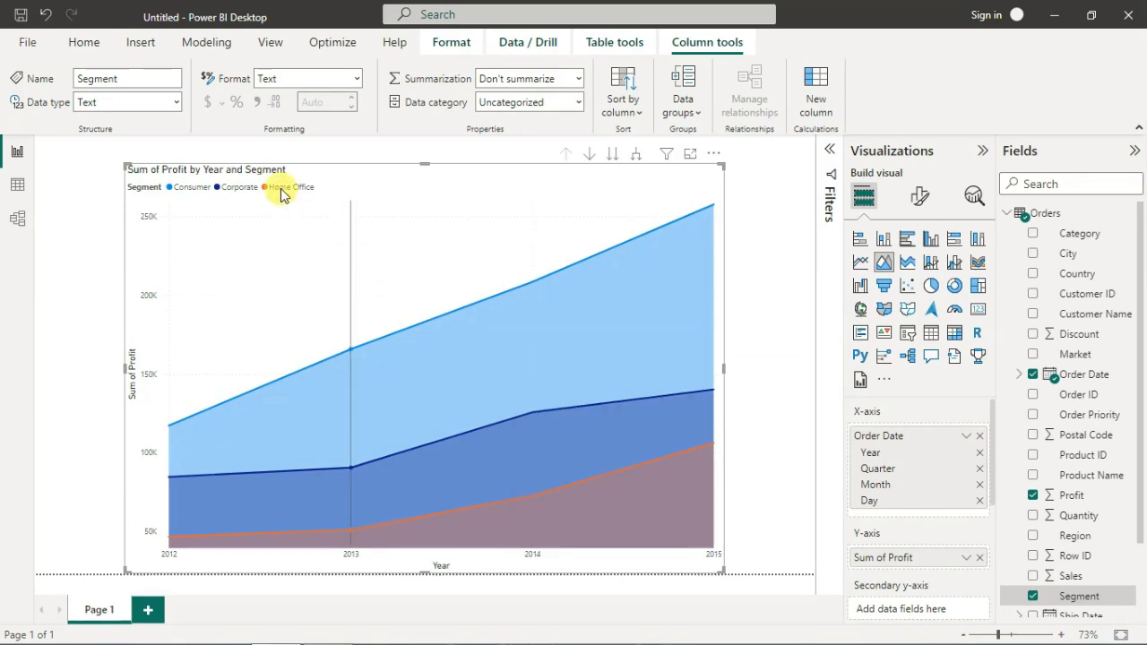
pyautogui.moveTo(500, 513)
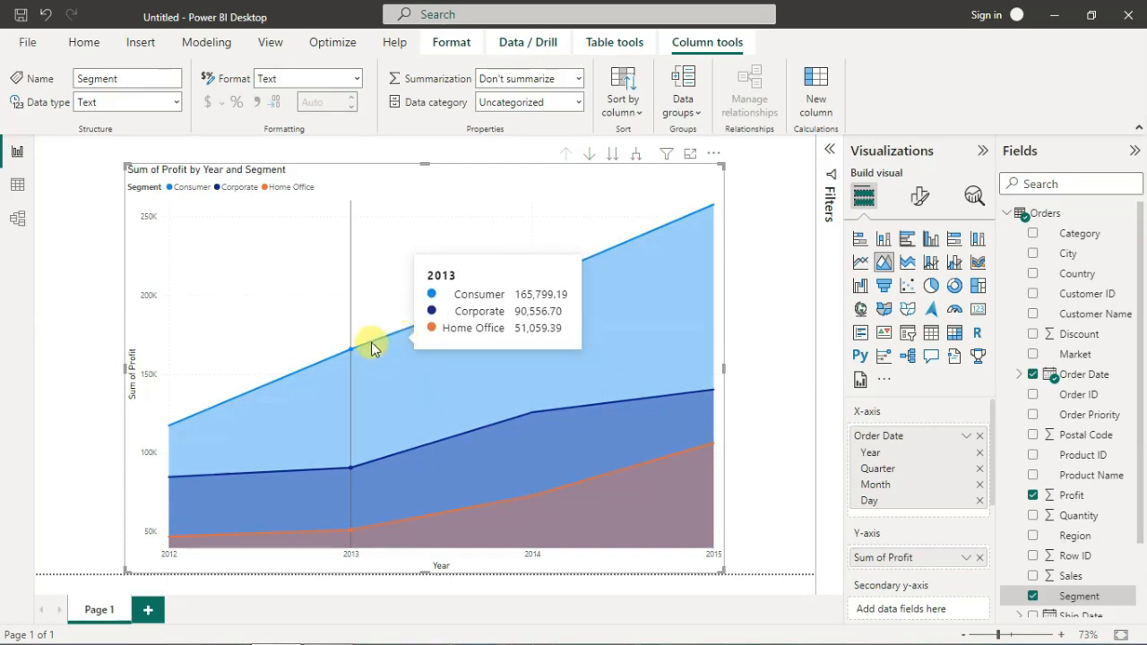
pyautogui.moveTo(352, 354)
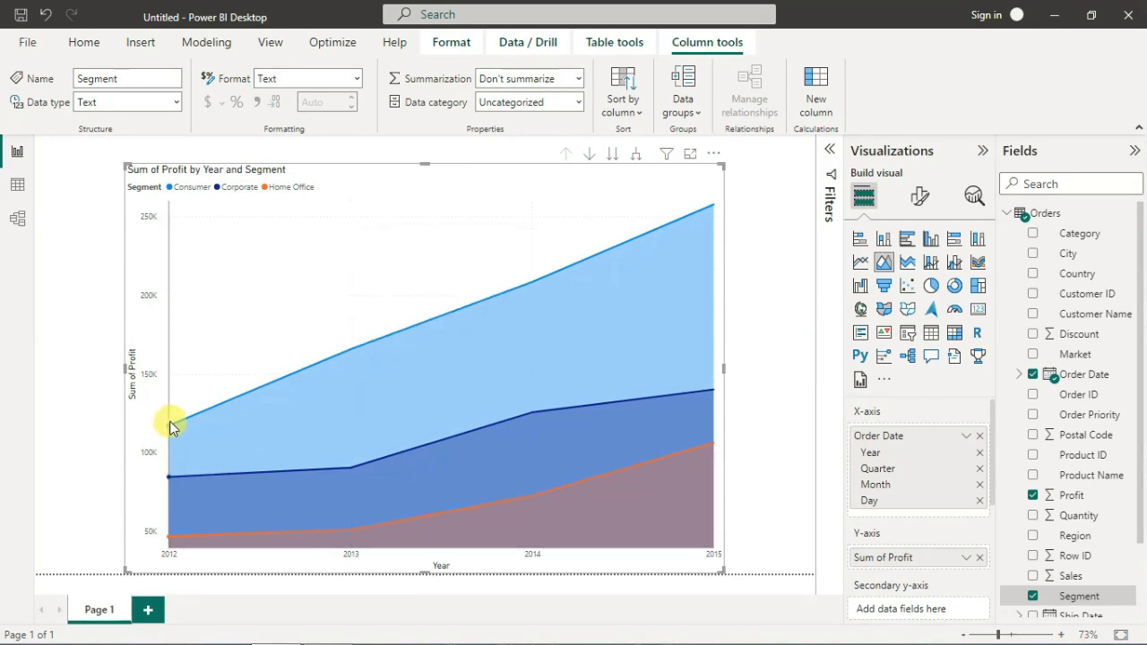
pyautogui.moveTo(170, 422)
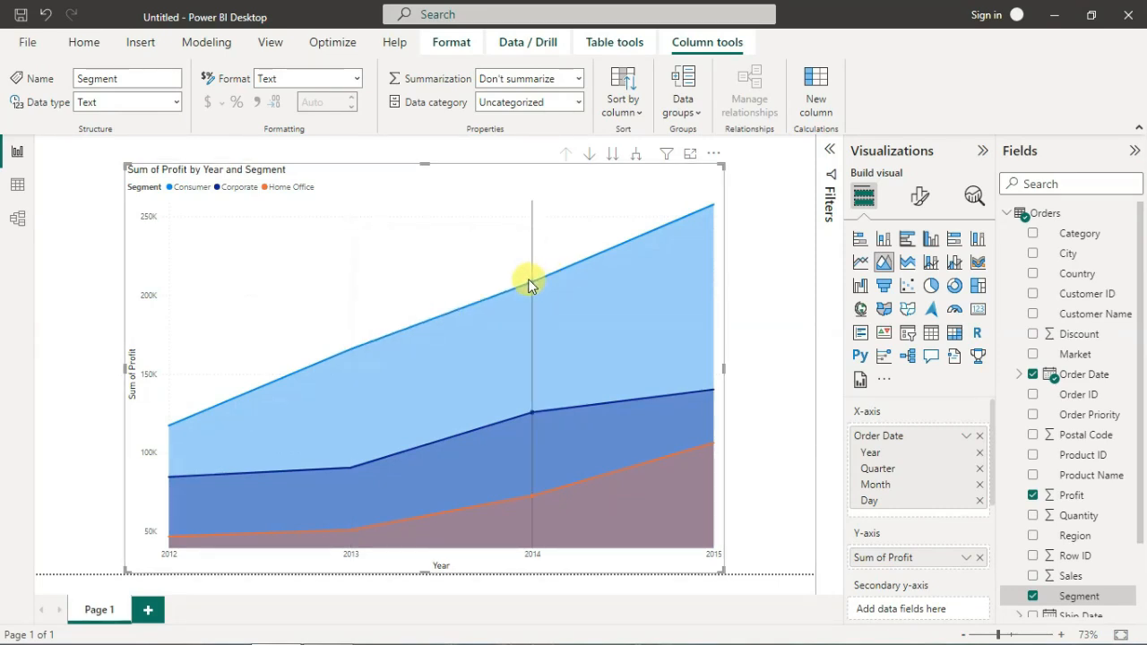
pyautogui.moveTo(712, 205)
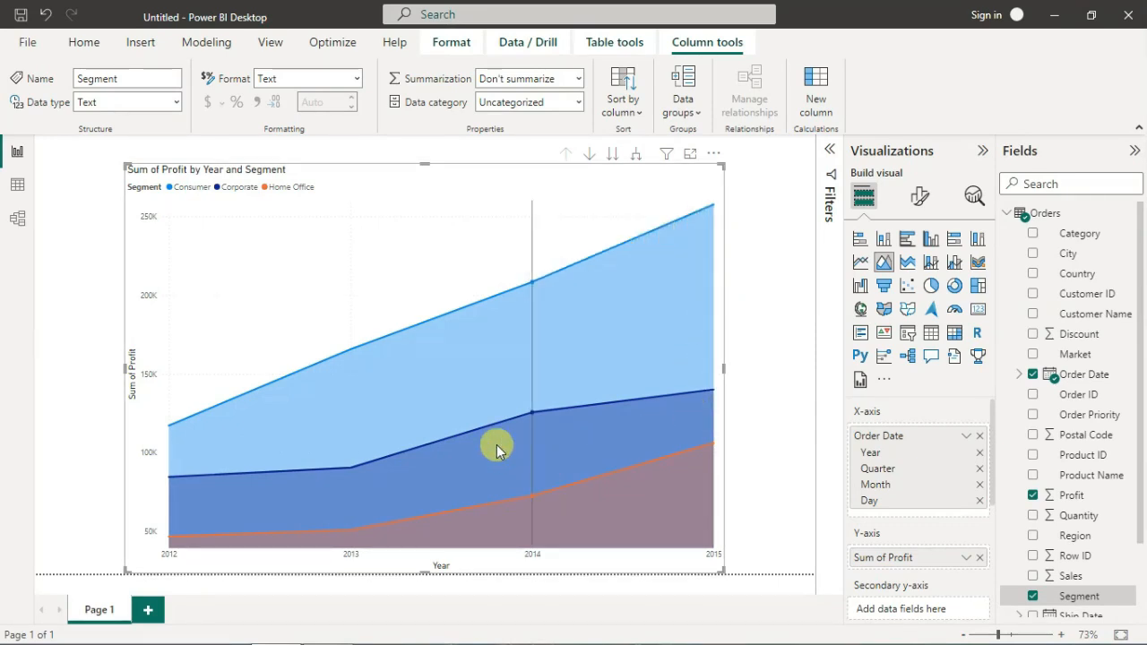
pyautogui.moveTo(497, 450)
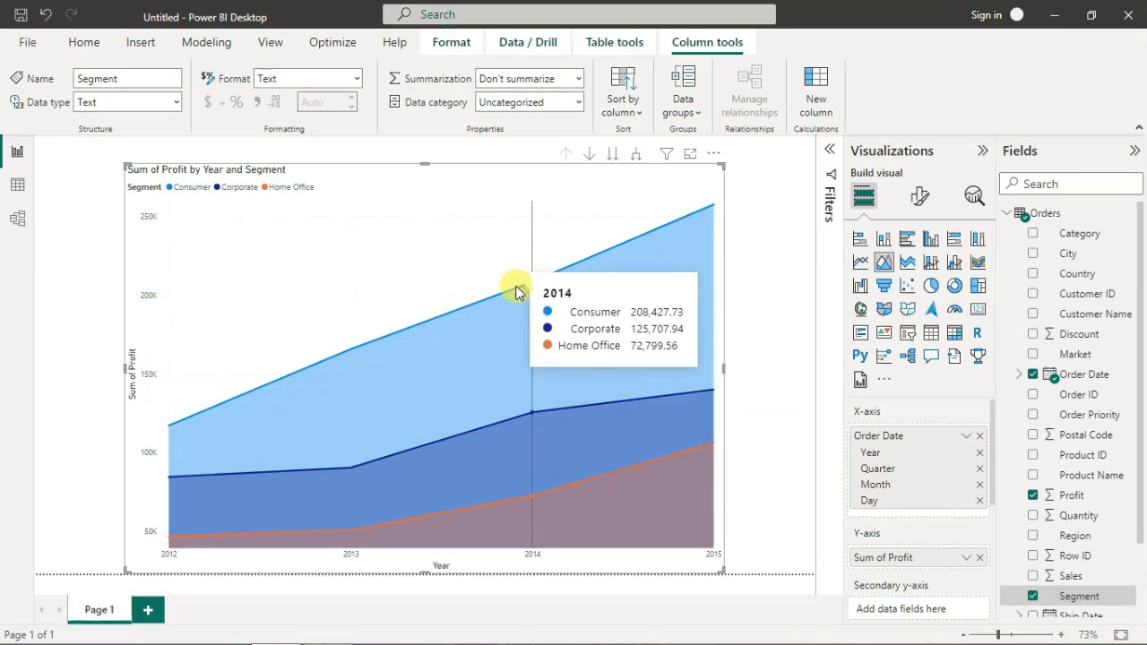
pyautogui.moveTo(505, 302)
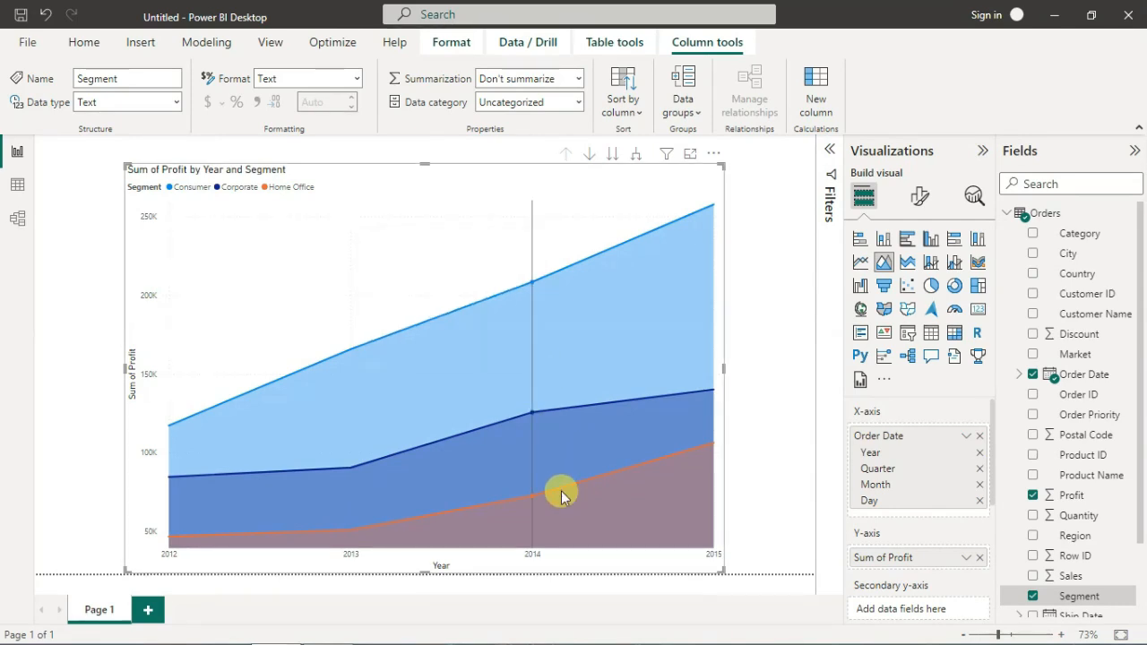
pyautogui.moveTo(561, 496)
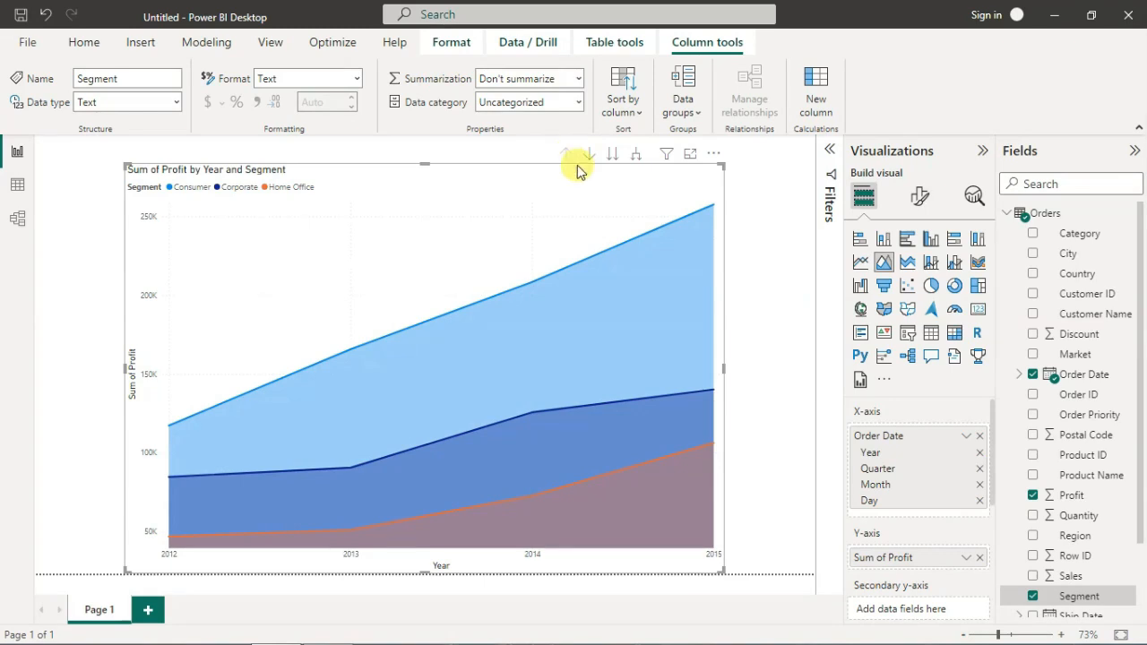
# Step: Expand the whole chart down two levels in the date hierarchy, from year through quarter to month
pyautogui.click(635, 156)
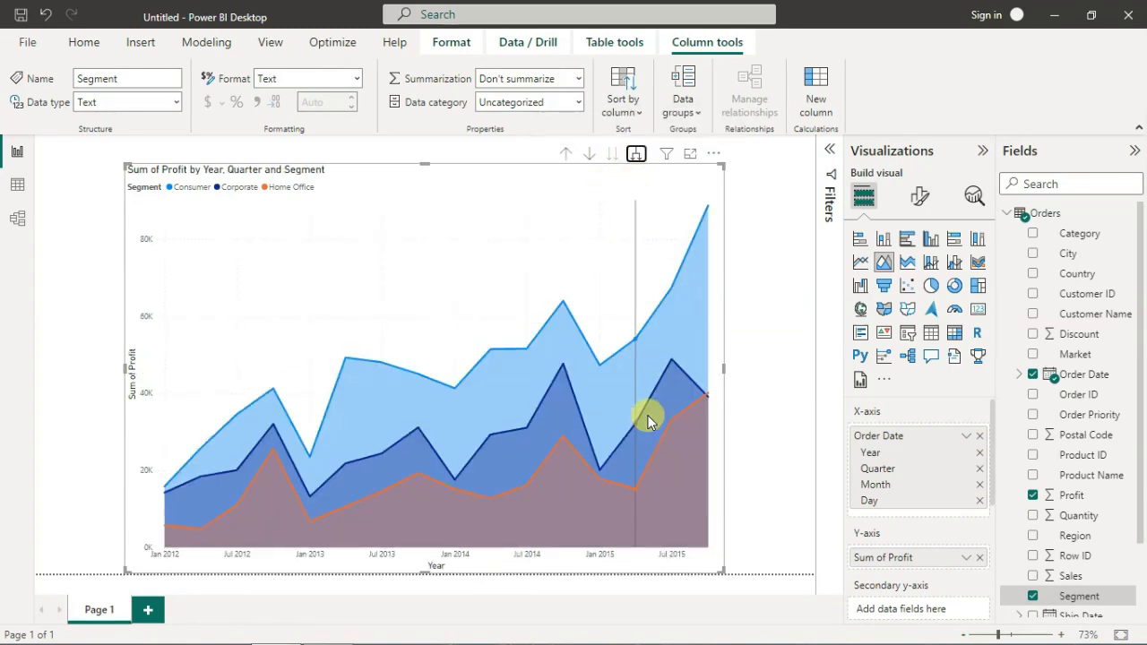
pyautogui.moveTo(484, 484)
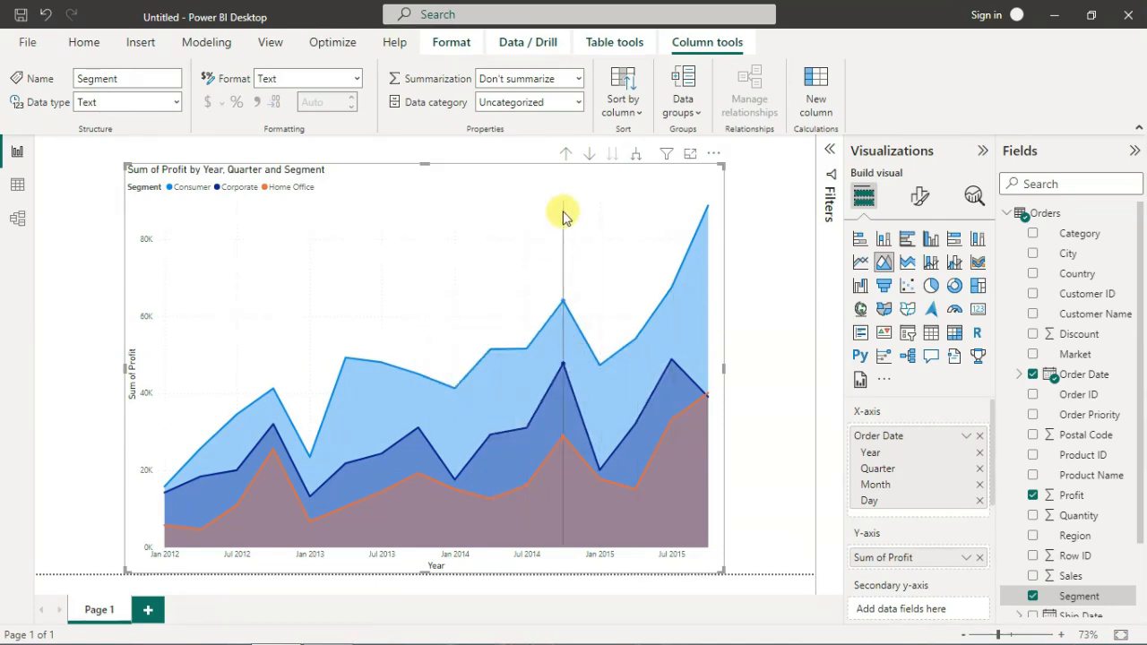
pyautogui.click(635, 158)
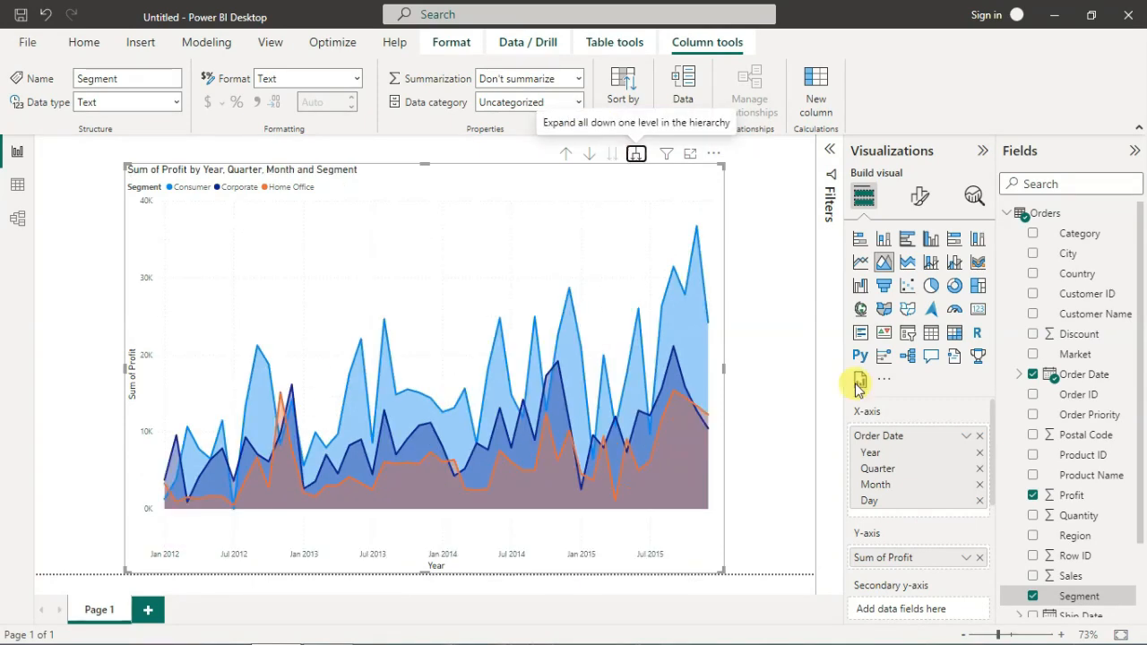
# Step: Drill the area chart up one date level, from month to quarter
pyautogui.moveTo(864, 495); pyautogui.dragTo(724, 491)
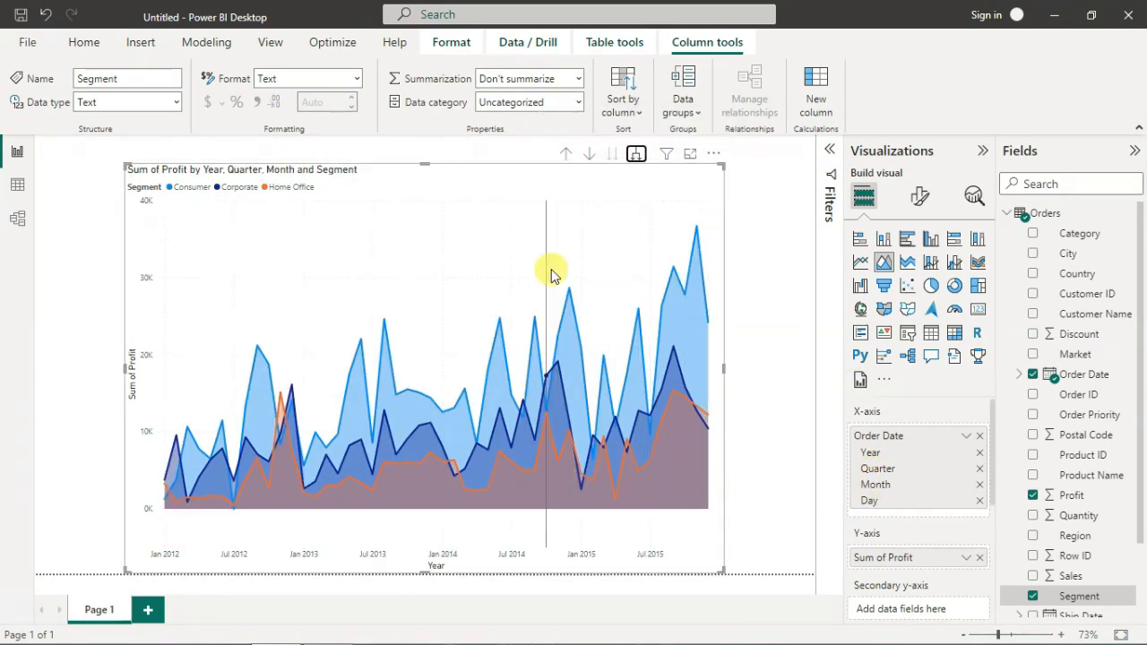
pyautogui.click(566, 154)
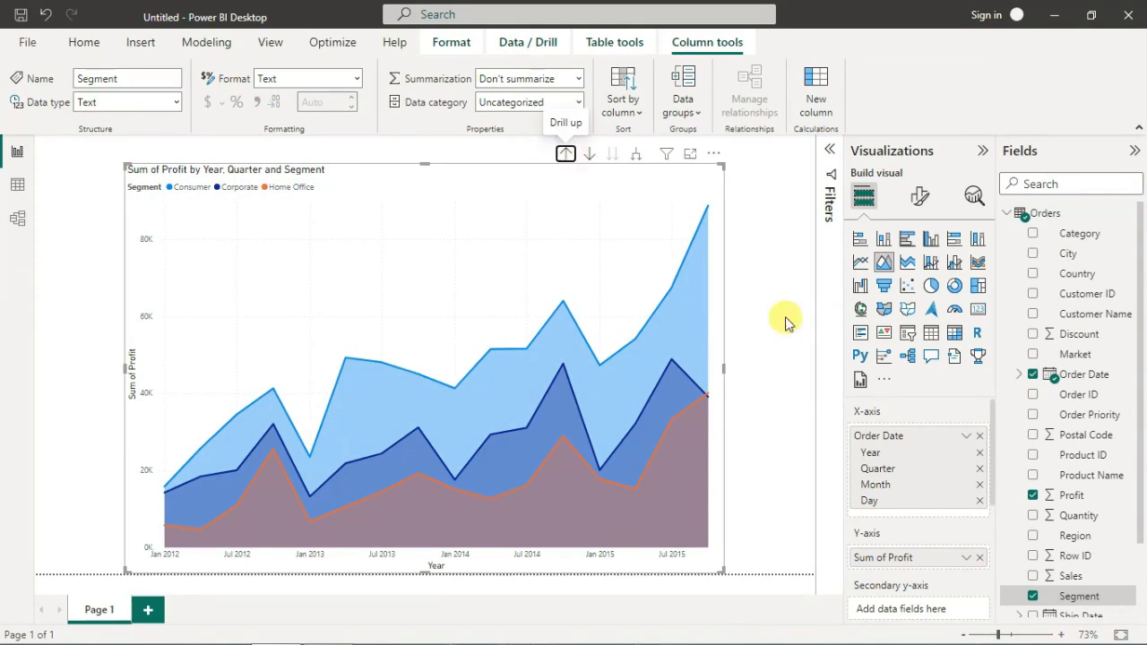
# Step: Limit the chart's X-axis range to a minimum of 4/30/2014 and a maximum of 6/3/2014
pyautogui.click(922, 199)
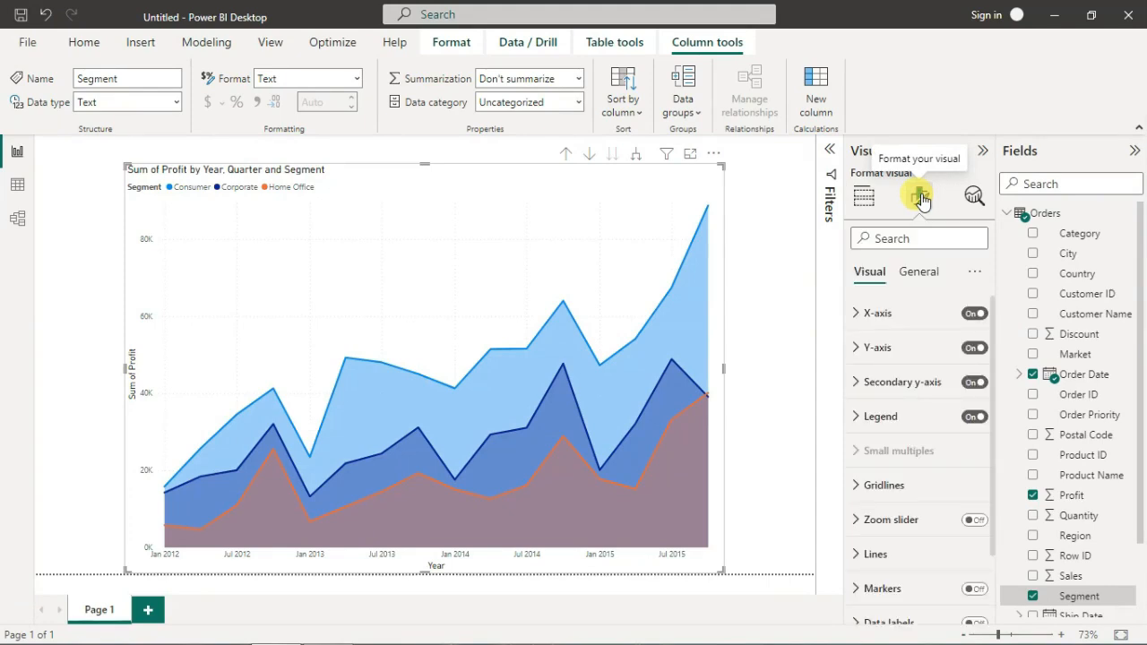
pyautogui.click(856, 314)
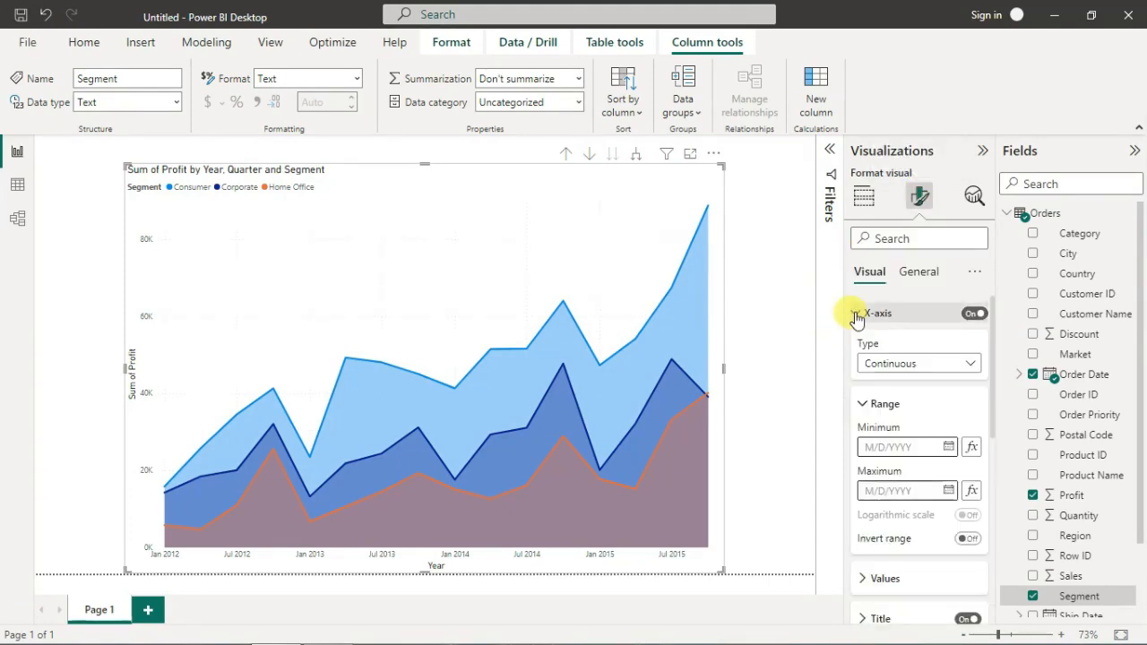
pyautogui.click(908, 447)
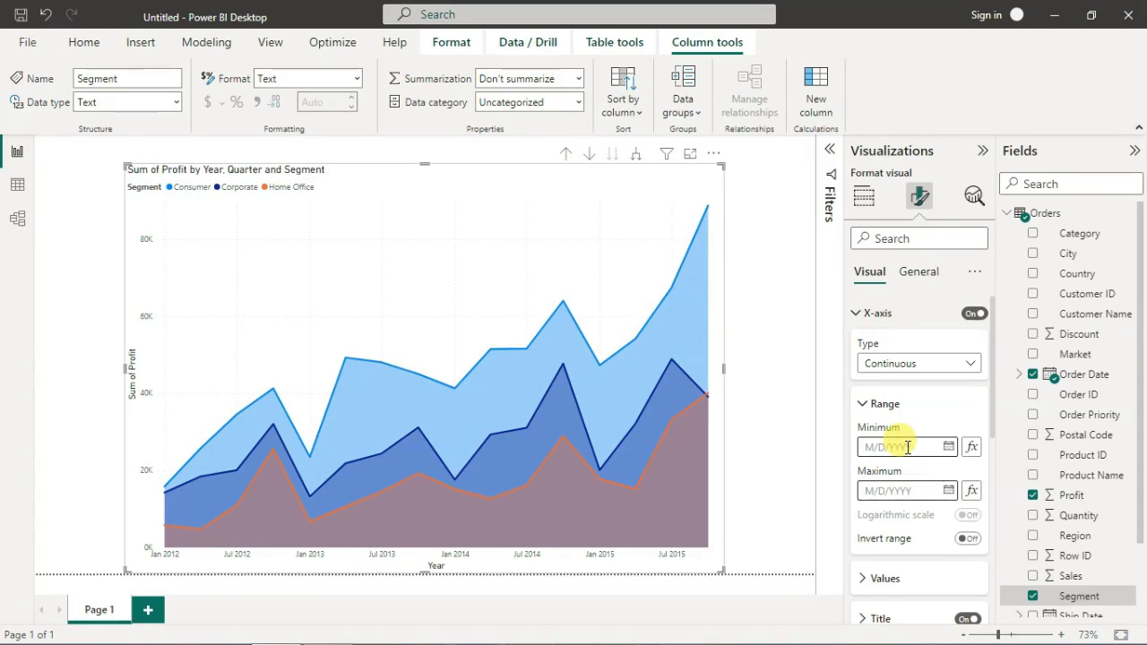
pyautogui.write('04/')
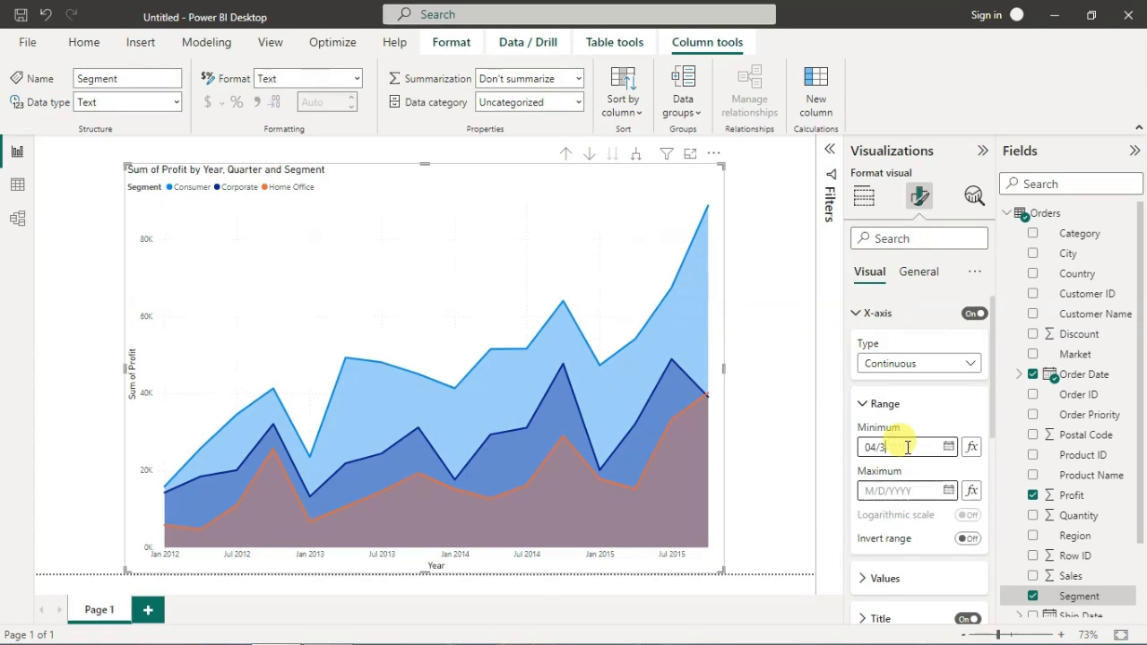
pyautogui.write('30/2014')
pyautogui.click(887, 490)
pyautogui.write('06/31/2014')
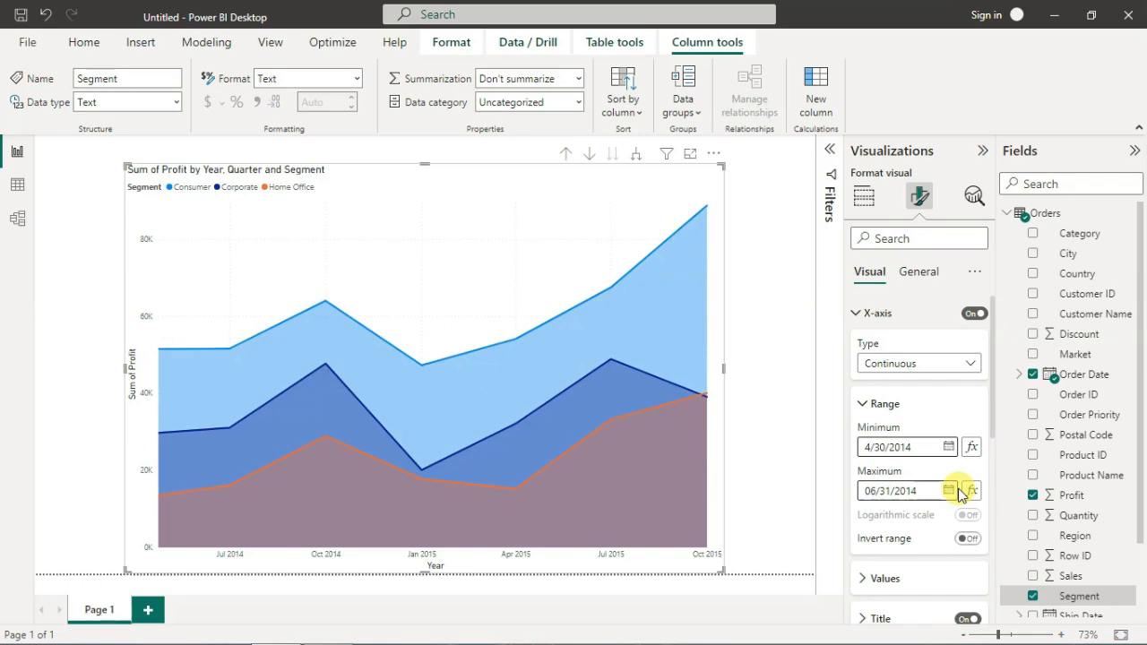
pyautogui.press('Return')
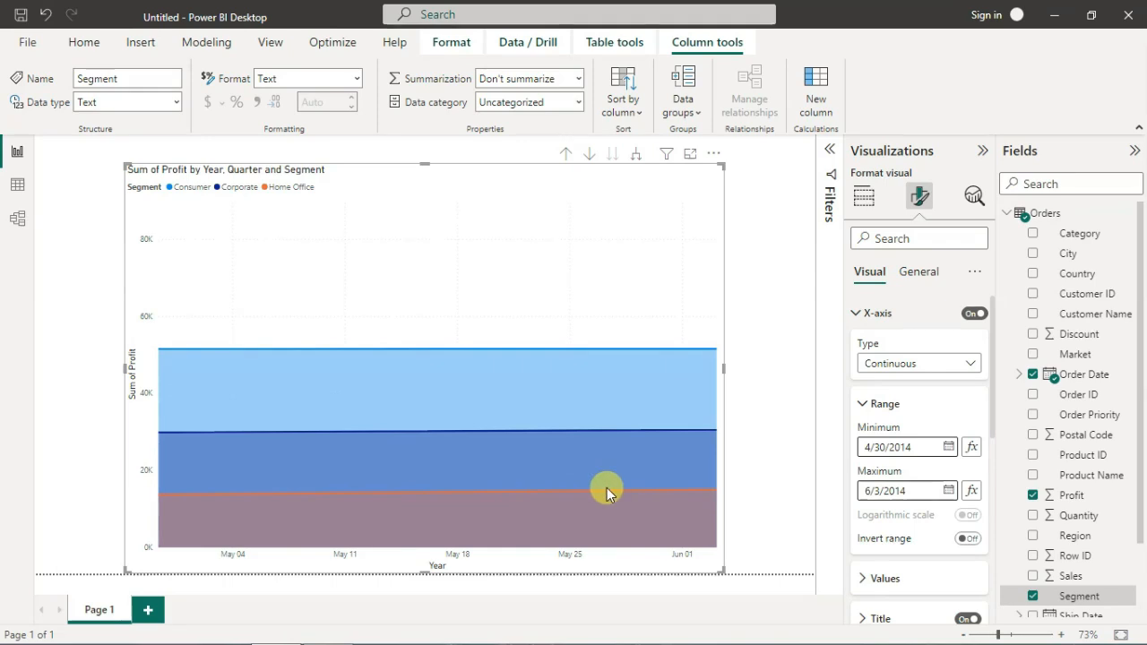
# Step: Drill the chart up to year and expand it down to day level, finishing back at month level
pyautogui.click(564, 156)
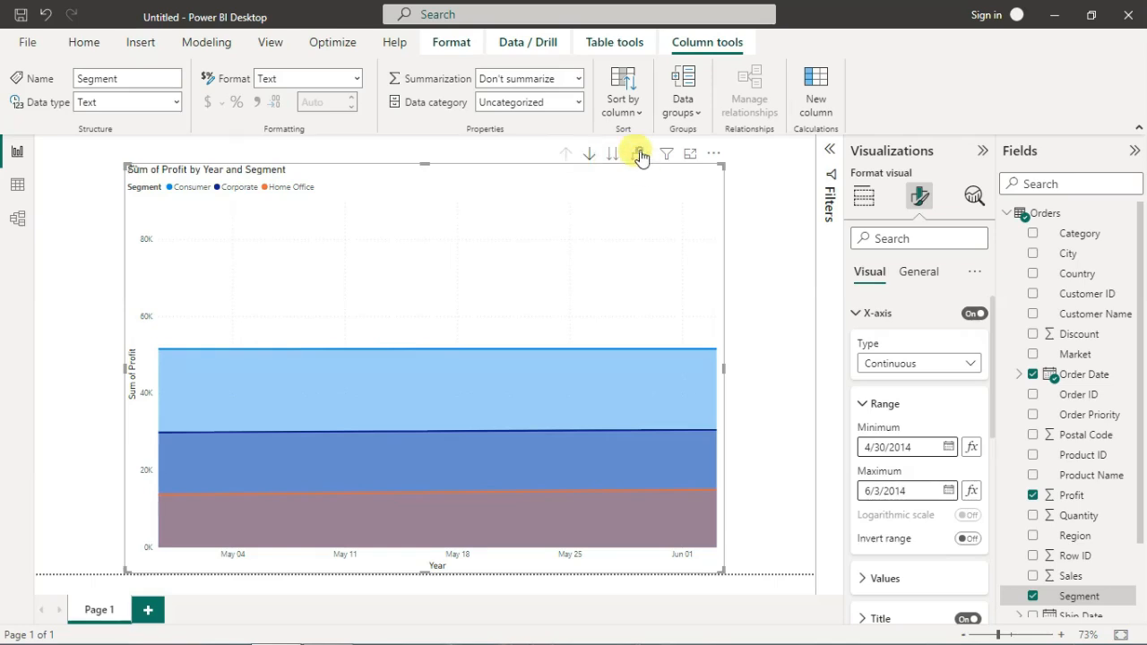
pyautogui.click(636, 156)
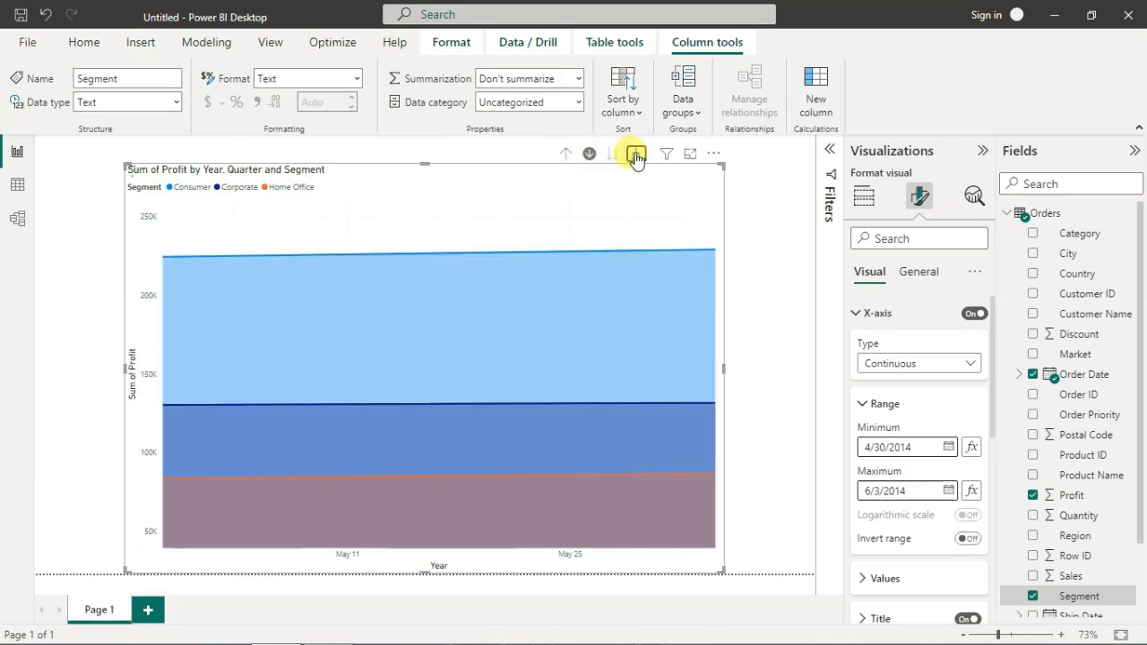
pyautogui.click(636, 156)
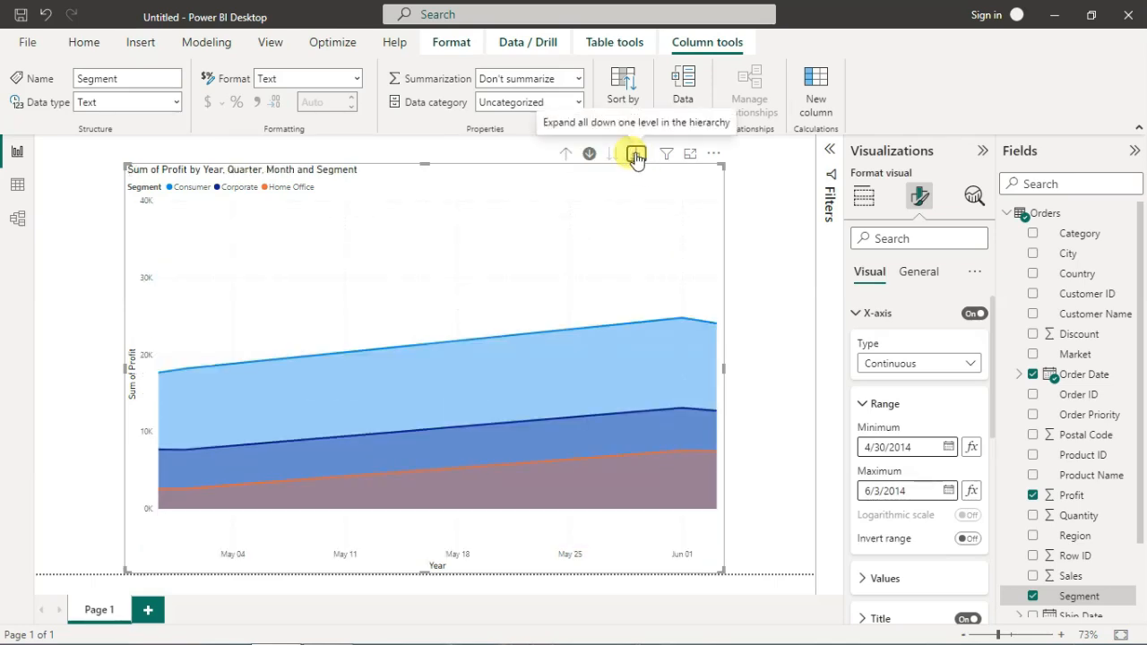
pyautogui.click(636, 156)
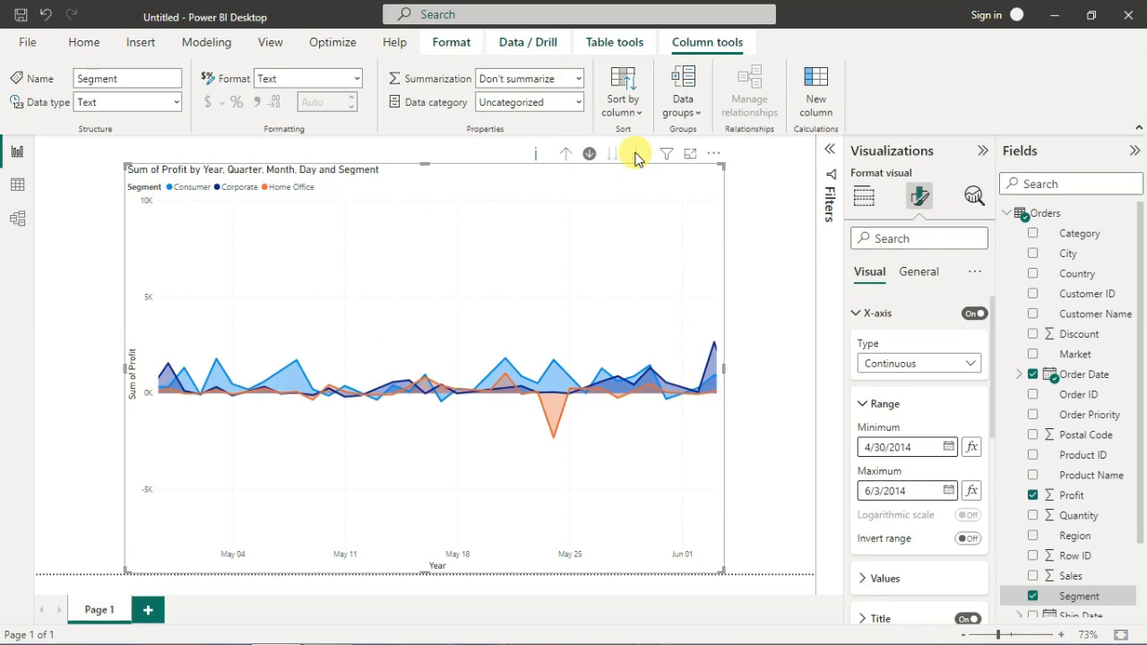
pyautogui.click(566, 155)
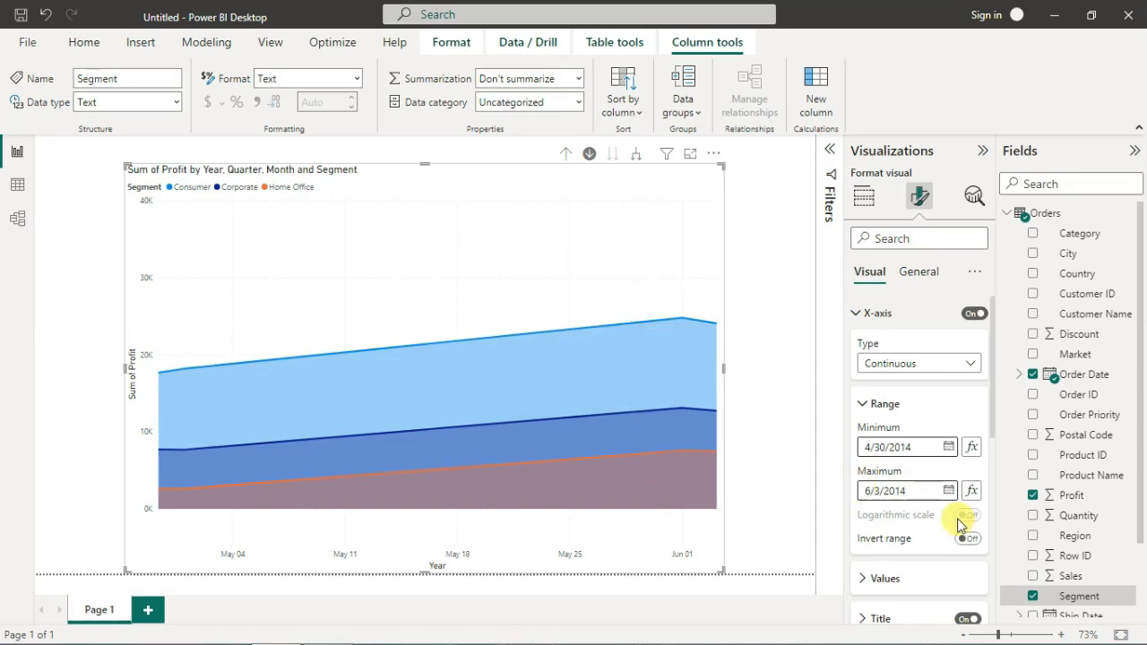
# Step: Extend the X-axis range by setting its maximum date to 12/31/2014
pyautogui.press('BackSpace')
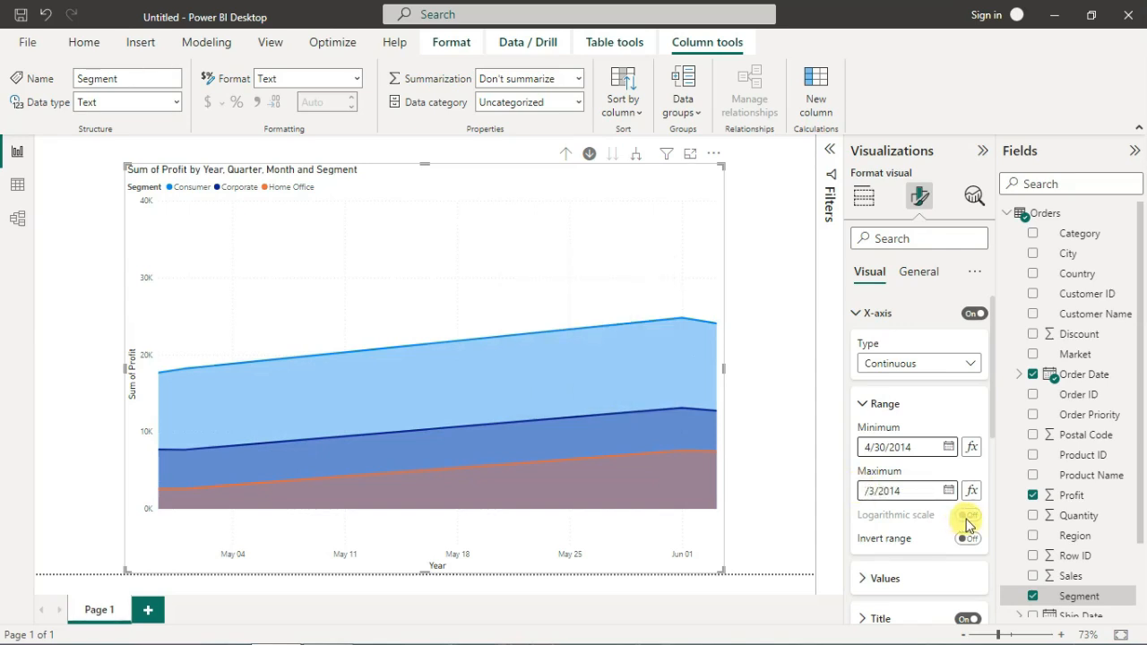
pyautogui.write('12')
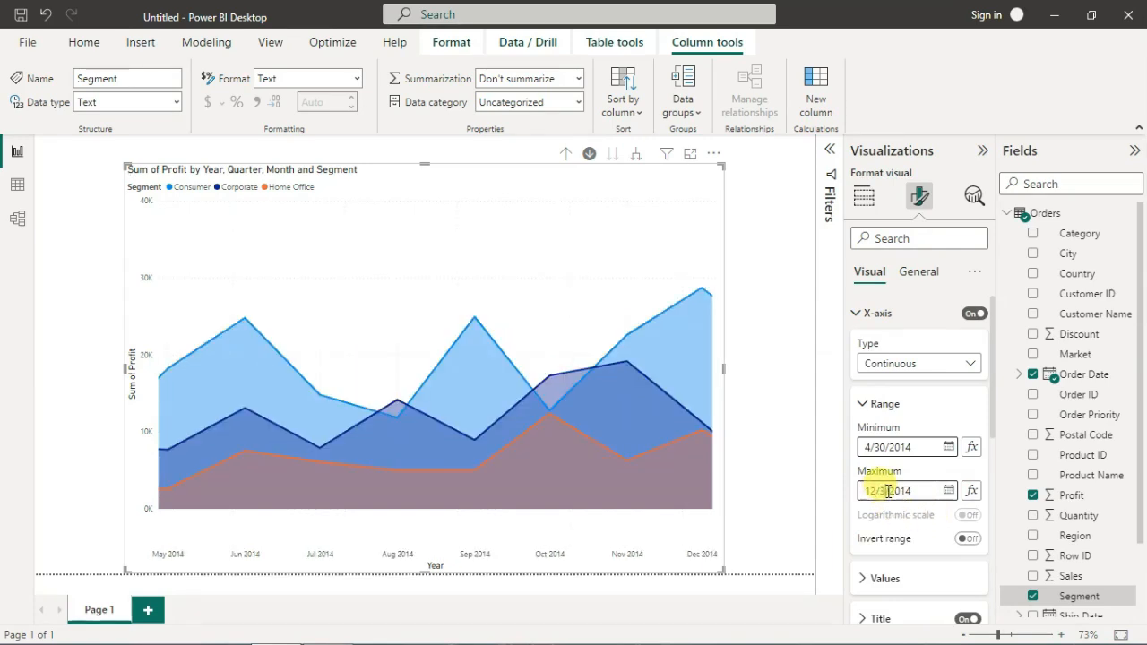
pyautogui.click(886, 492)
pyautogui.write('1')
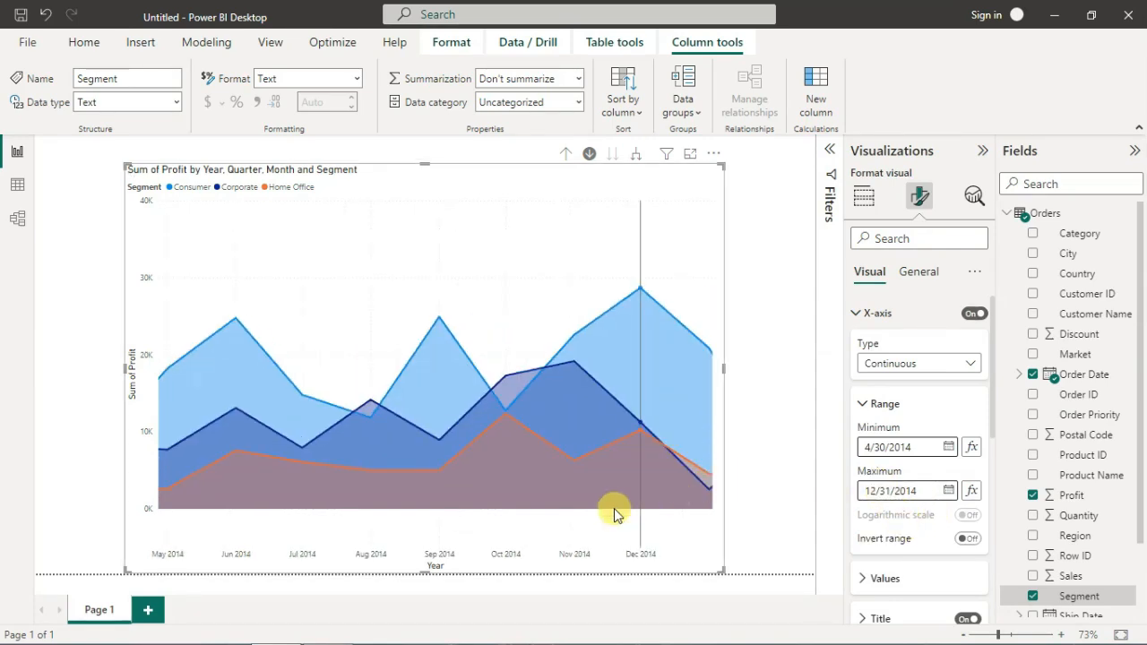
pyautogui.moveTo(615, 516)
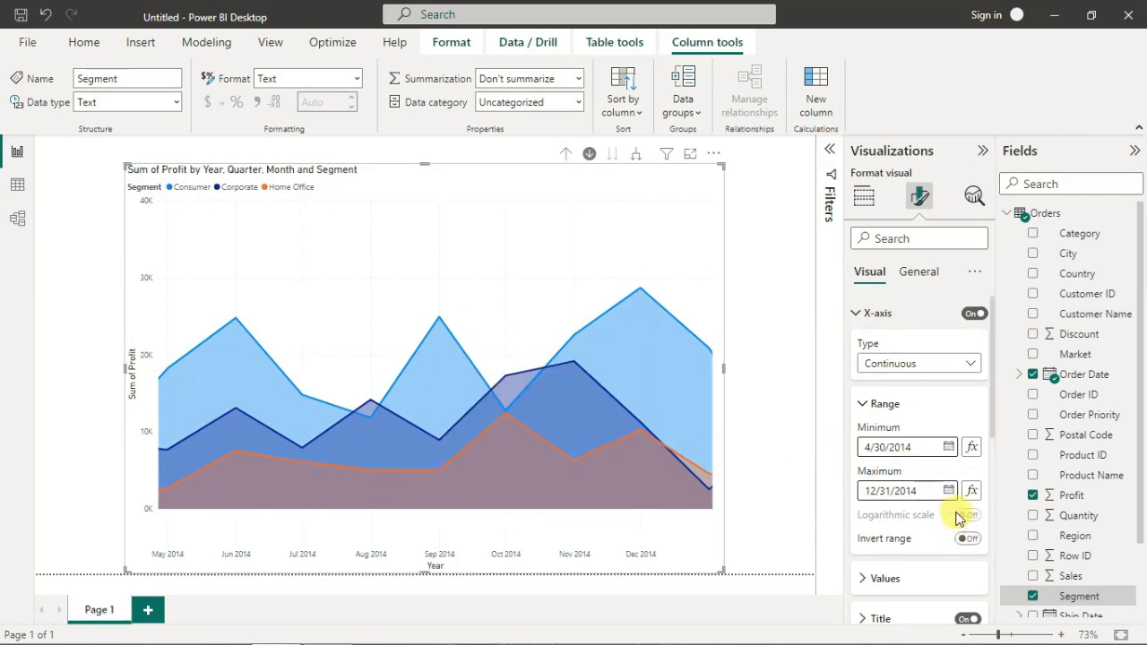
# Step: Try inverting the X-axis range and restore its normal direction
pyautogui.scroll(-2, 952, 502)
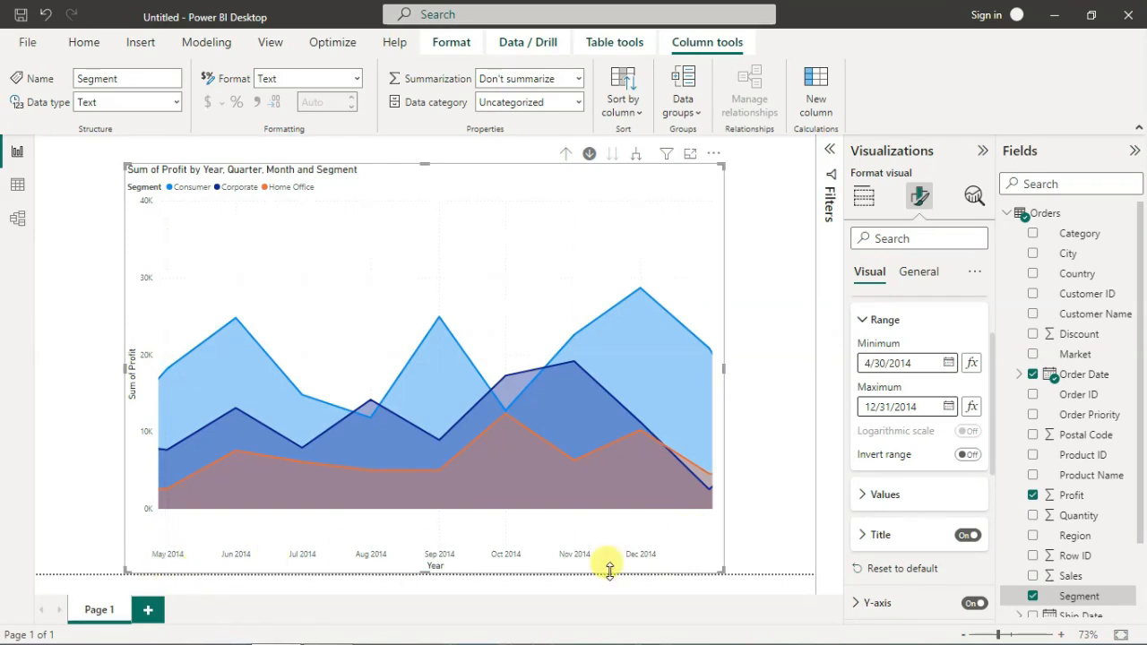
pyautogui.moveTo(700, 542)
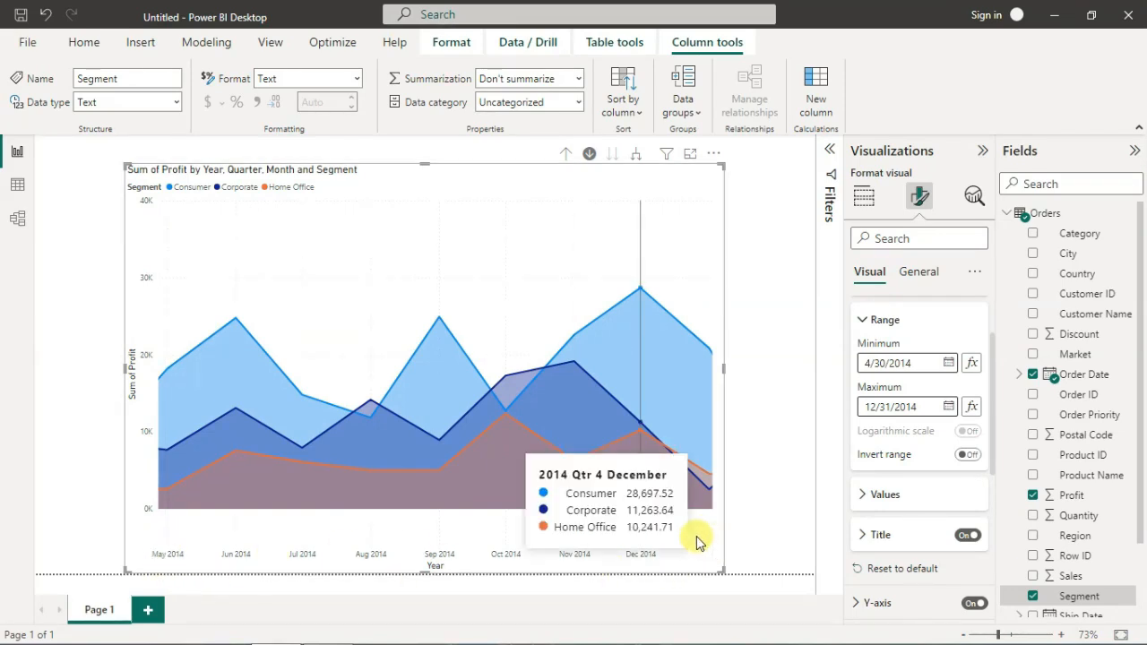
pyautogui.click(968, 456)
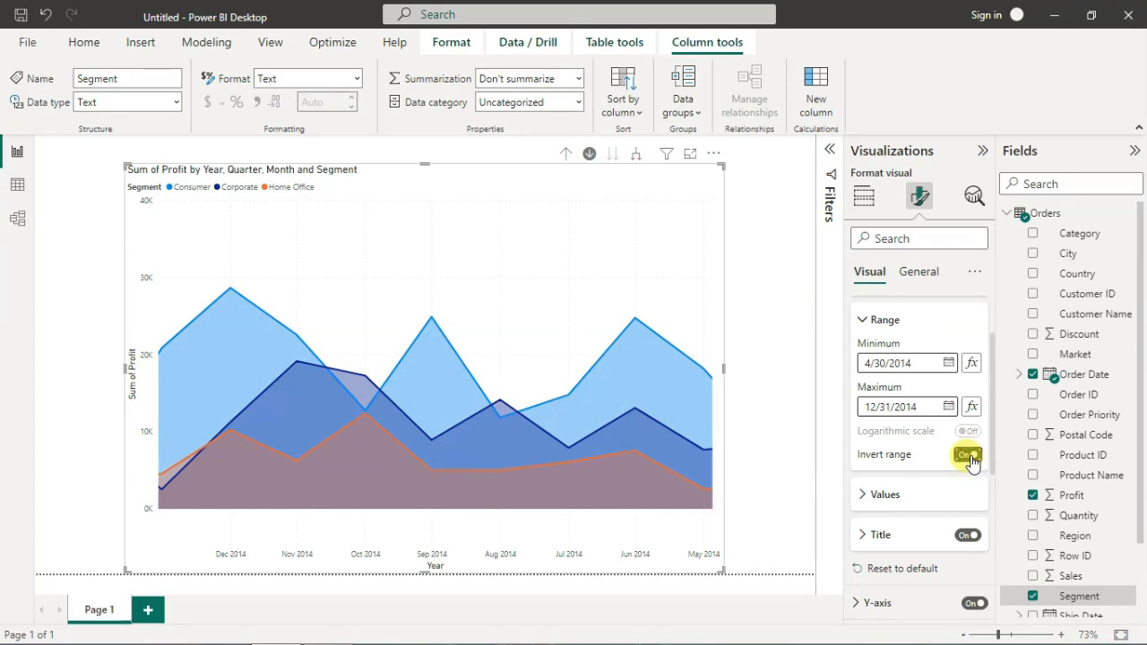
pyautogui.click(970, 457)
# Step: Examine the font, color and display unit options for the X-axis values
pyautogui.click(863, 497)
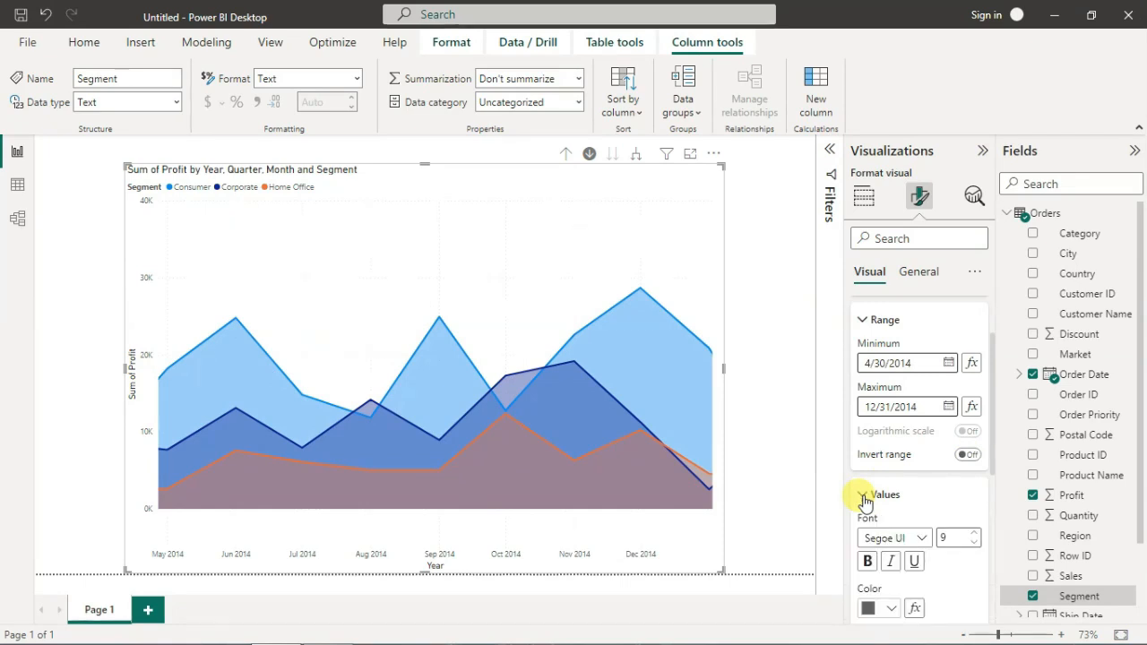
pyautogui.scroll(-1, 950, 498)
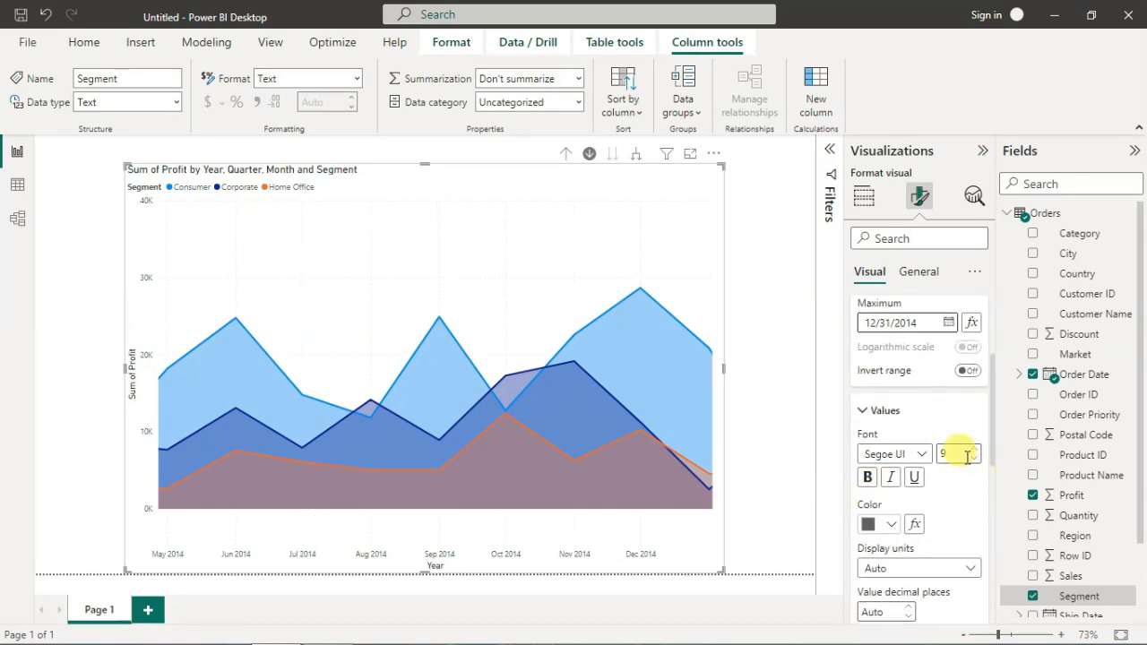
pyautogui.click(958, 452)
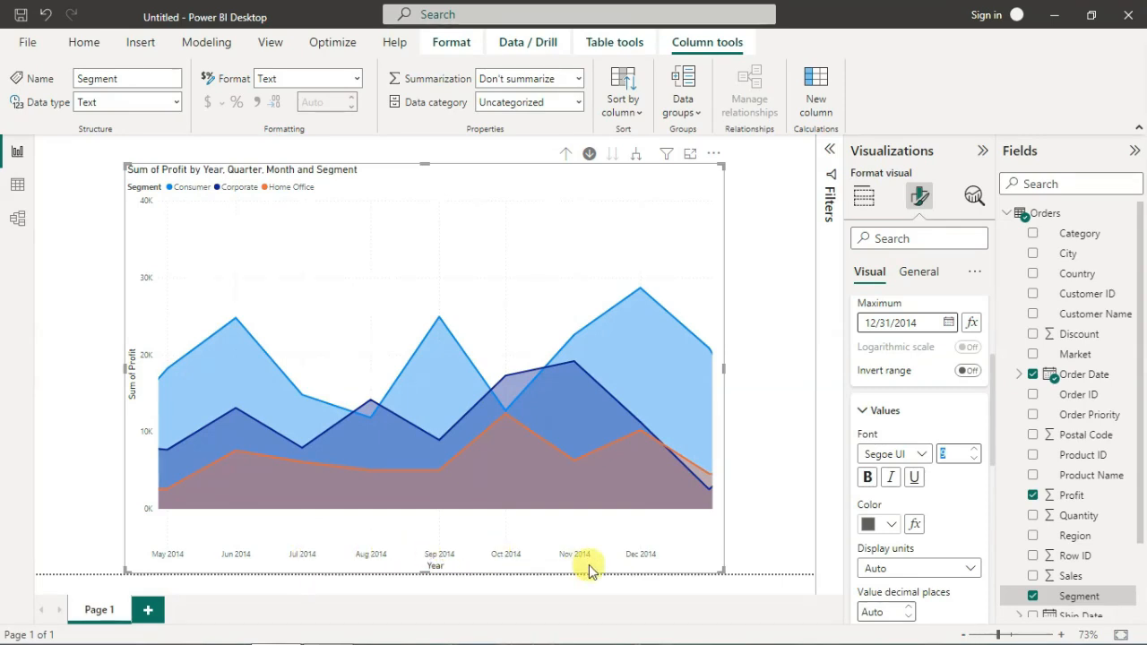
# Step: Format the X-axis title in Arial Black at font size 14
pyautogui.scroll(-3, 946, 423)
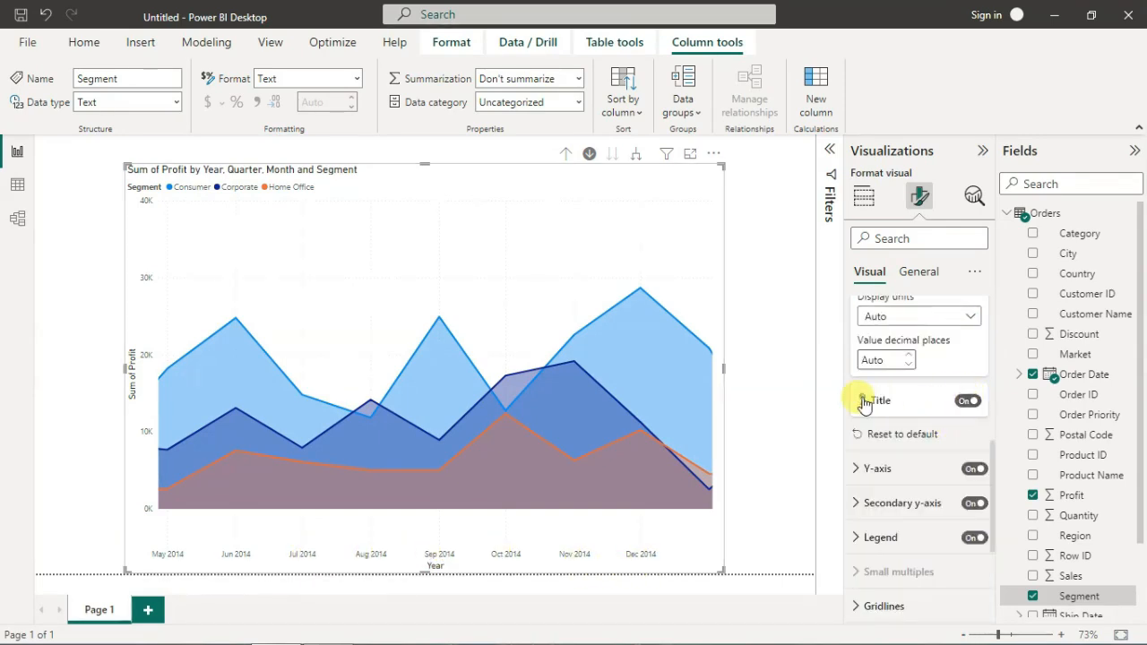
pyautogui.click(863, 400)
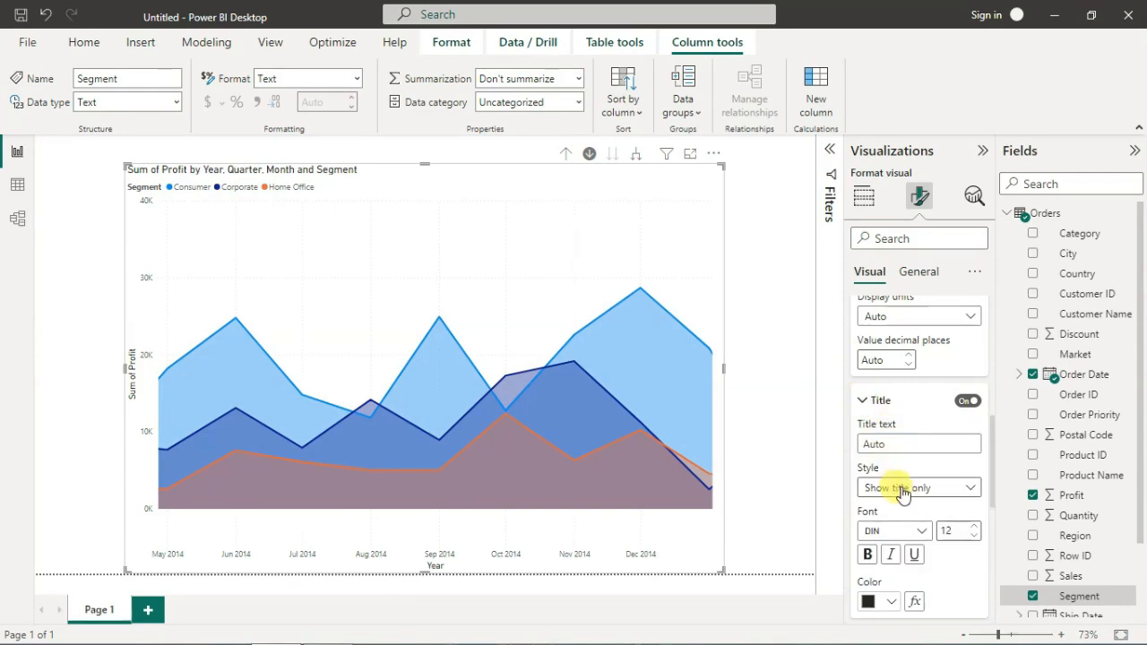
pyautogui.scroll(-3, 968, 430)
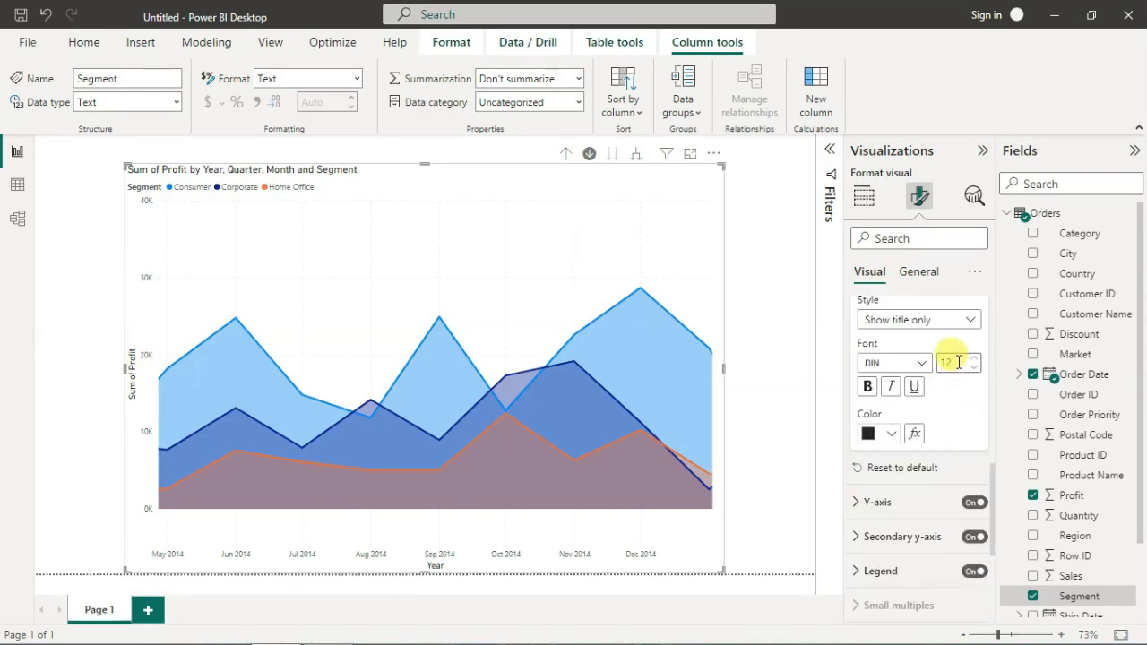
pyautogui.moveTo(959, 361); pyautogui.dragTo(932, 350)
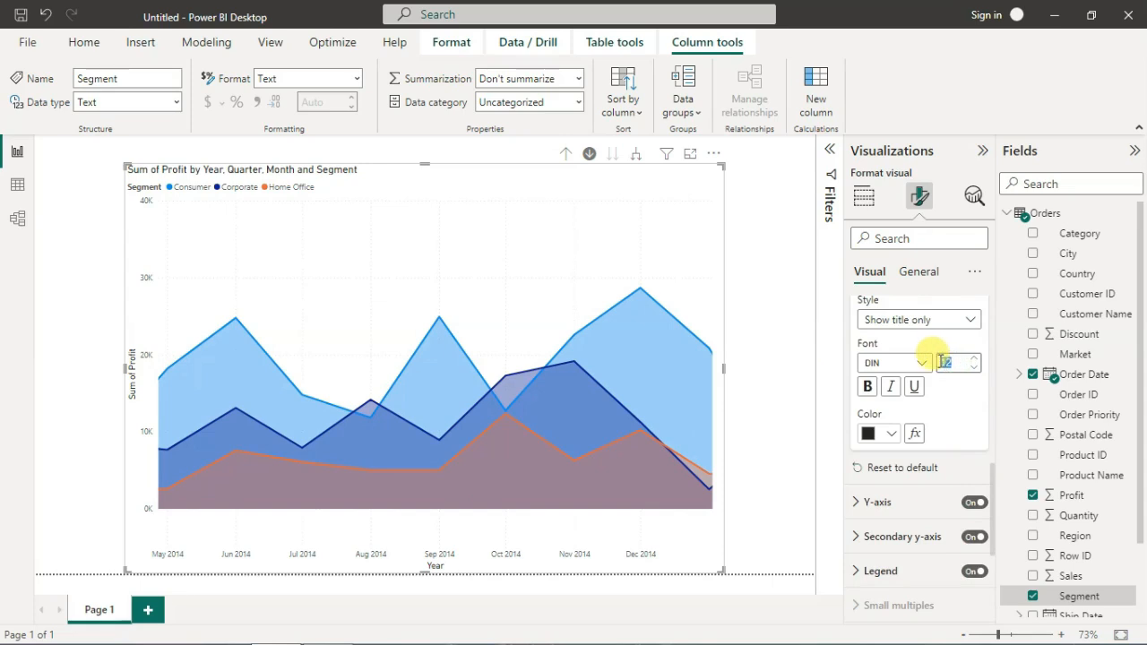
pyautogui.write('14')
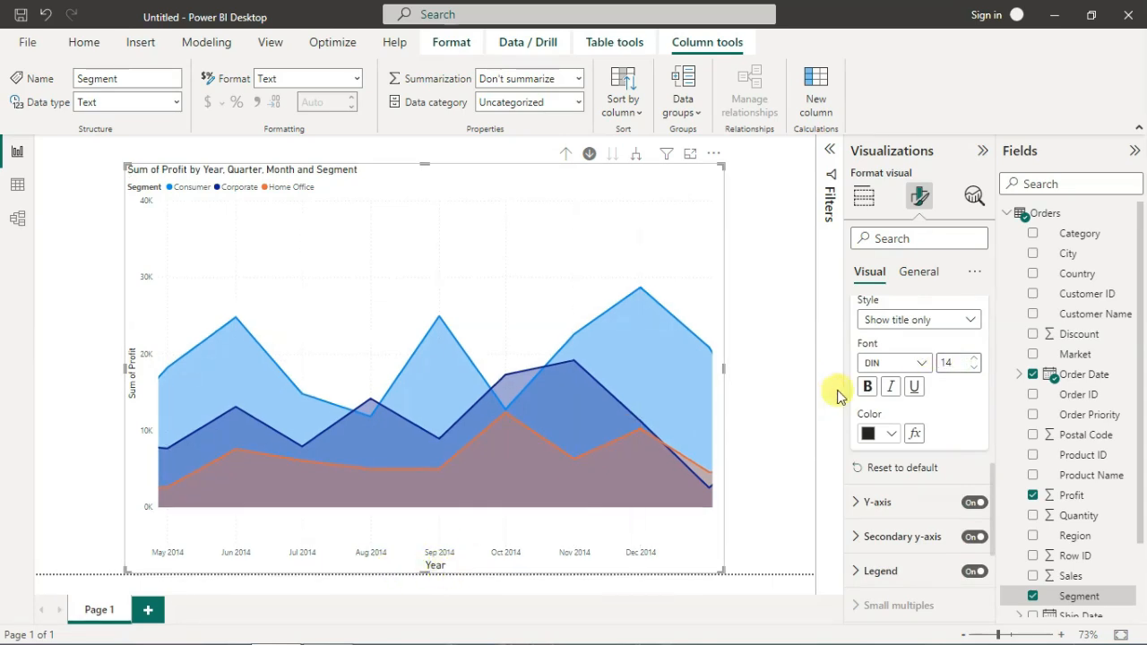
pyautogui.click(923, 363)
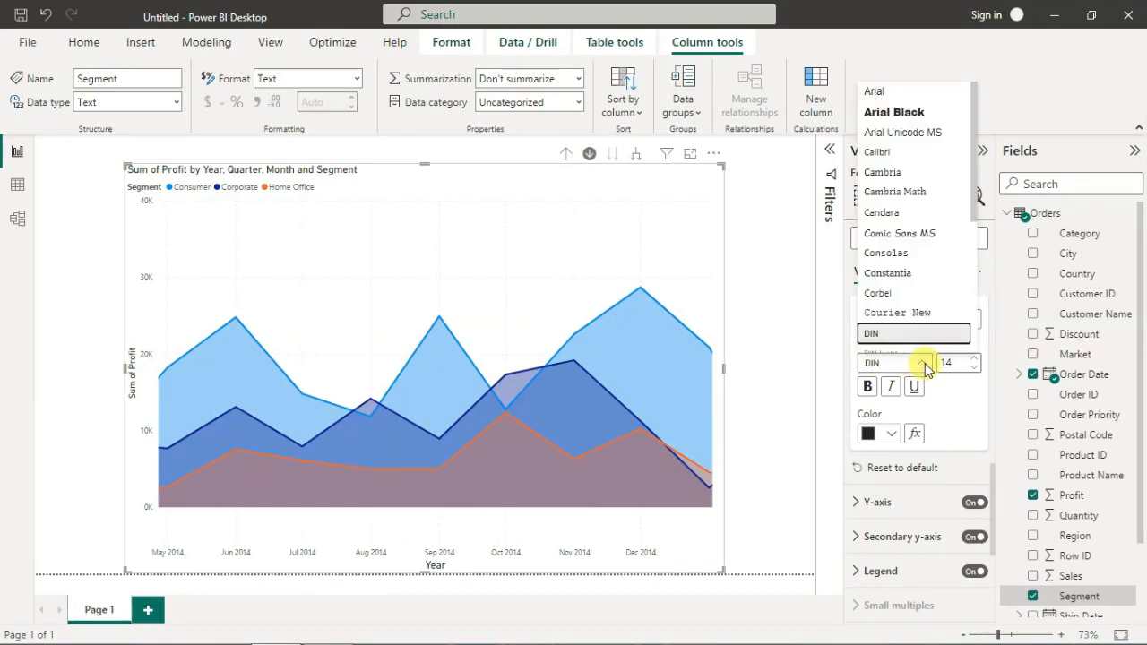
pyautogui.click(900, 117)
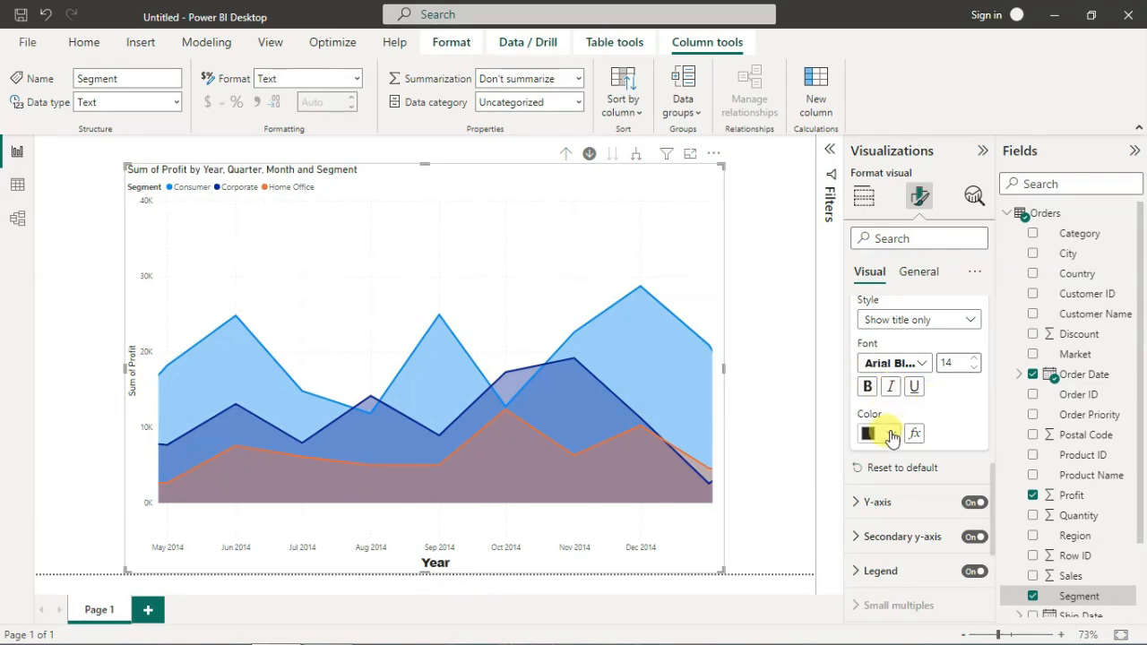
# Step: Examine the Y-axis formatting options for its range and values
pyautogui.scroll(-2, 892, 437)
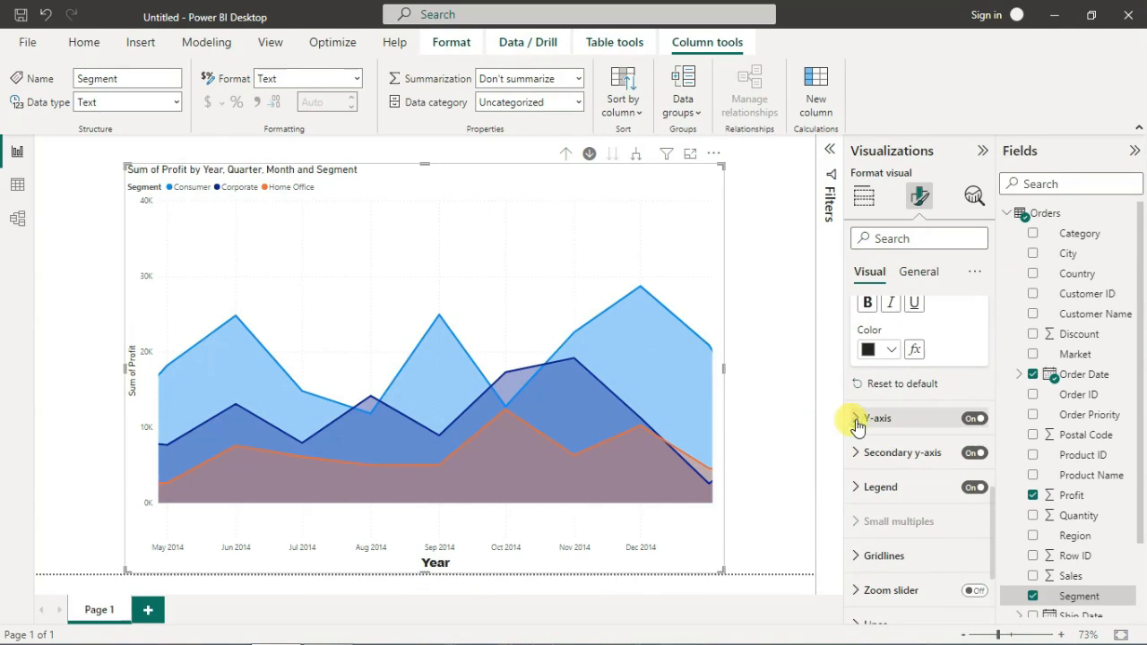
pyautogui.click(857, 421)
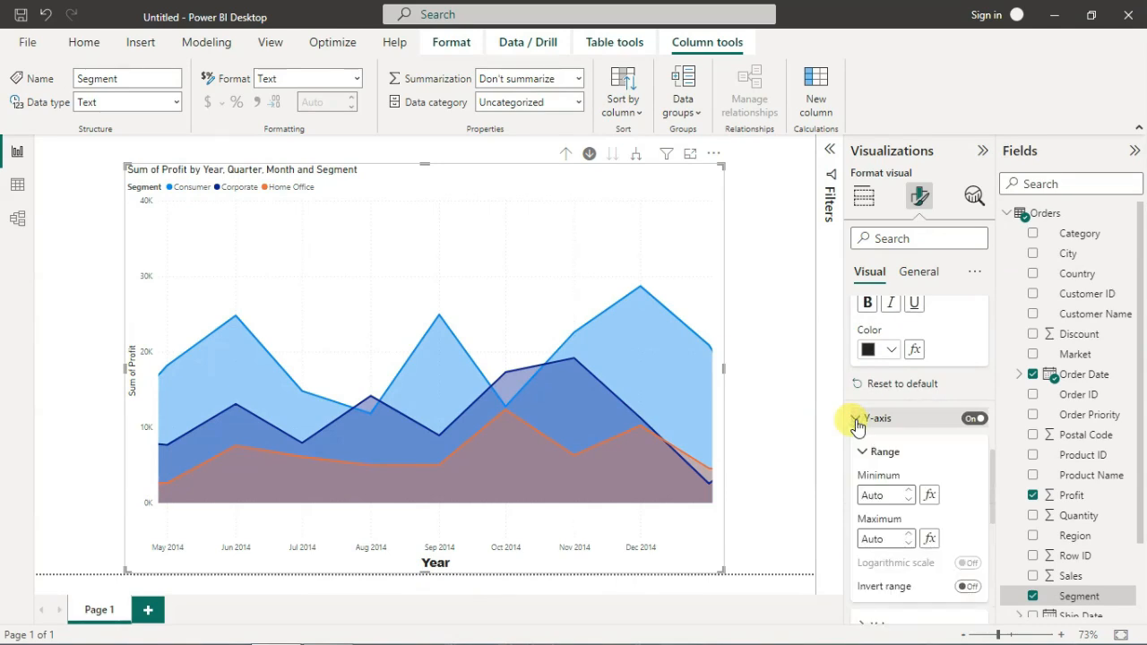
pyautogui.scroll(-2, 974, 554)
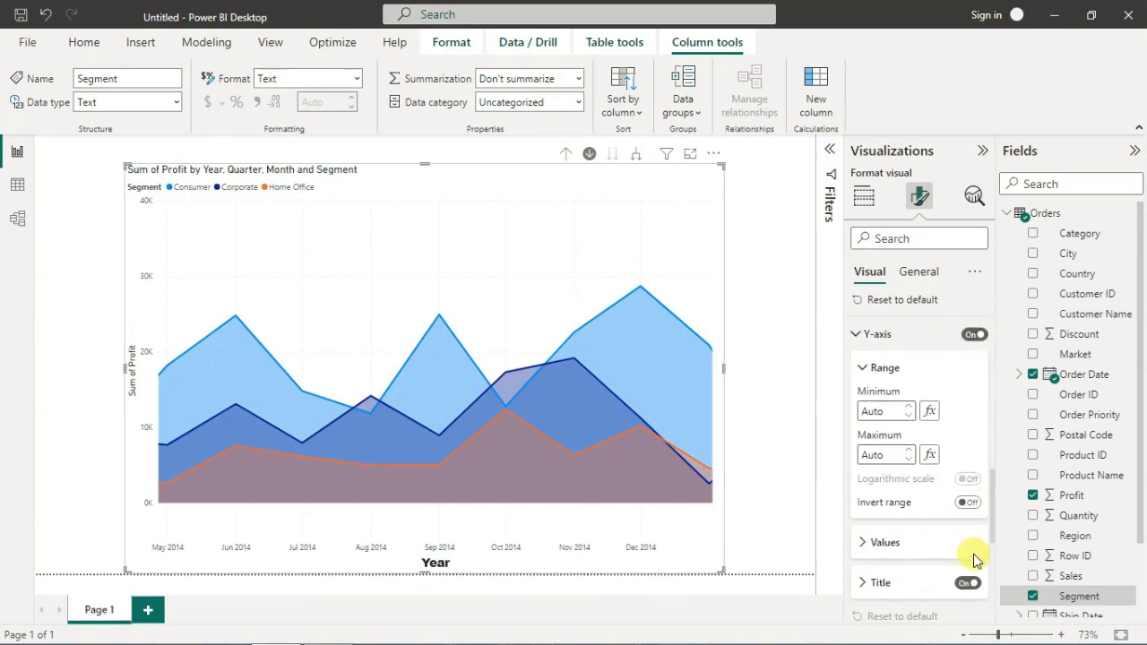
pyautogui.click(863, 546)
pyautogui.scroll(-4, 864, 546)
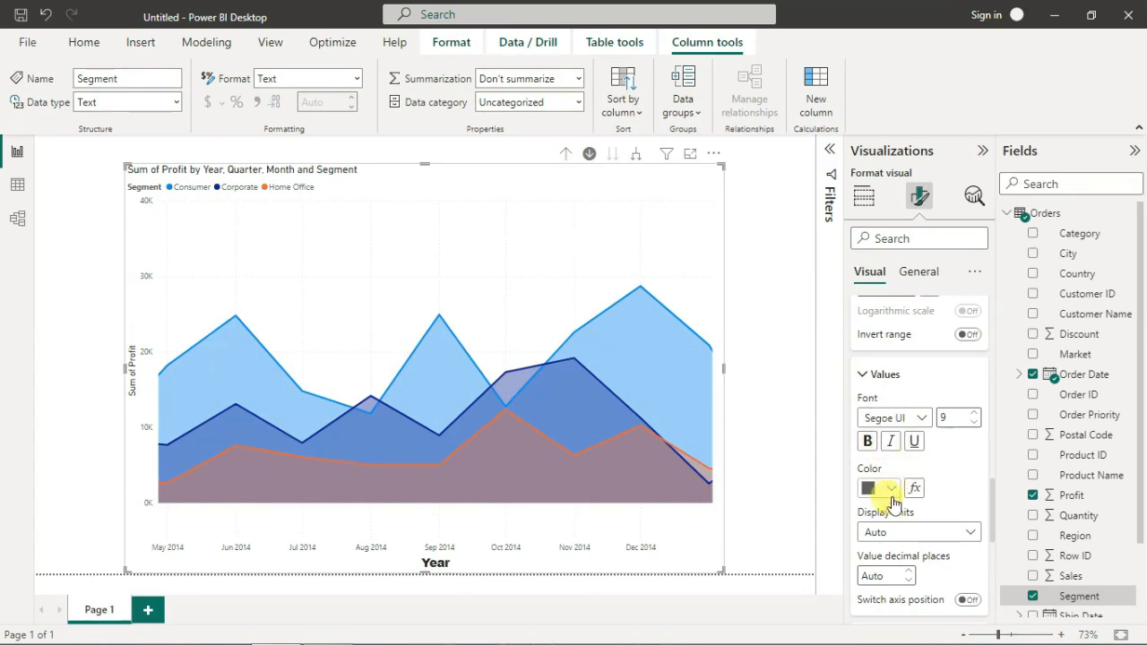
pyautogui.scroll(-6, 897, 520)
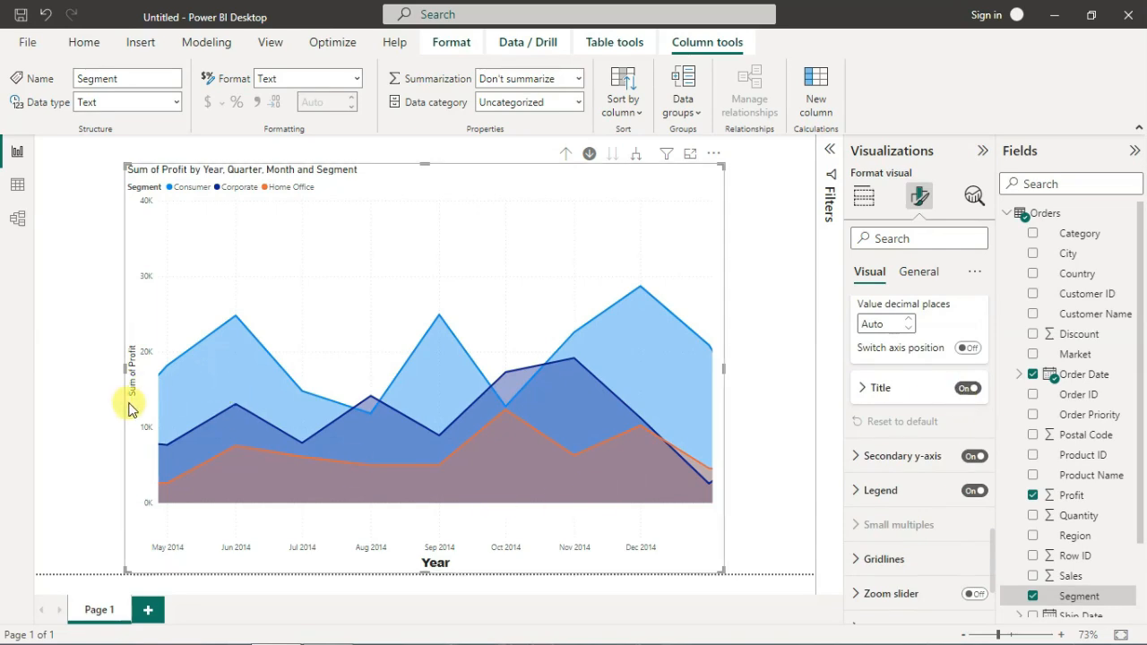
# Step: Move the area chart slightly upward on the report page
pyautogui.moveTo(134, 406)
pyautogui.mouseDown()
pyautogui.moveTo(133, 355)
pyautogui.moveTo(134, 397)
pyautogui.mouseUp()
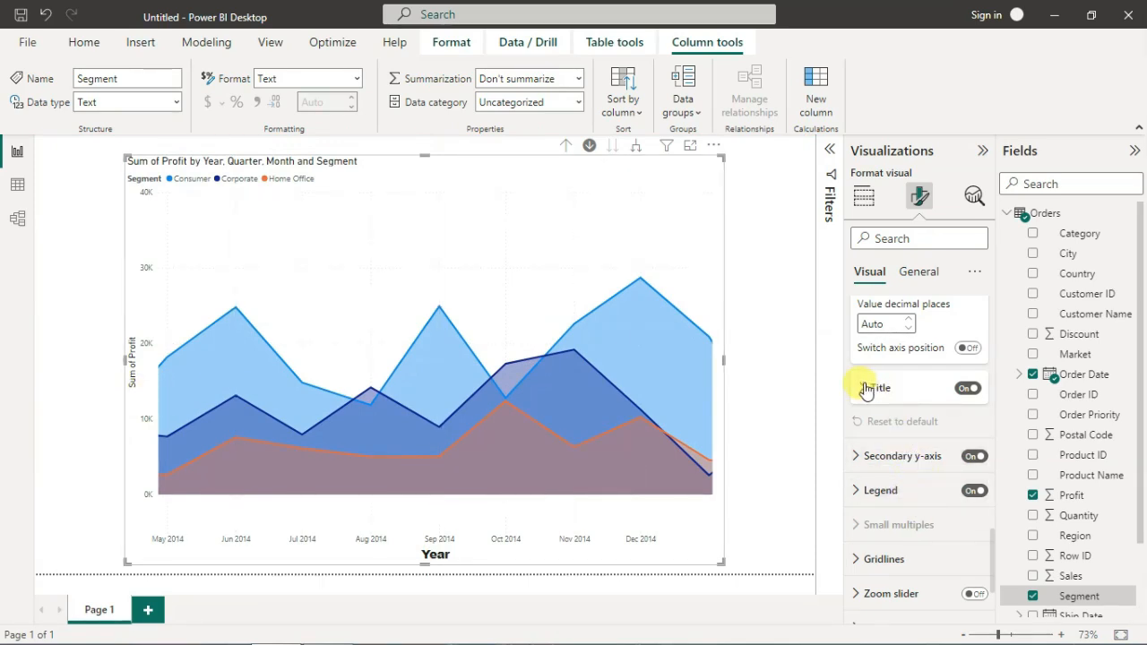
# Step: Examine the chart's legend options for position, style, text and title, and its horizontal and vertical gridline settings
pyautogui.click(856, 492)
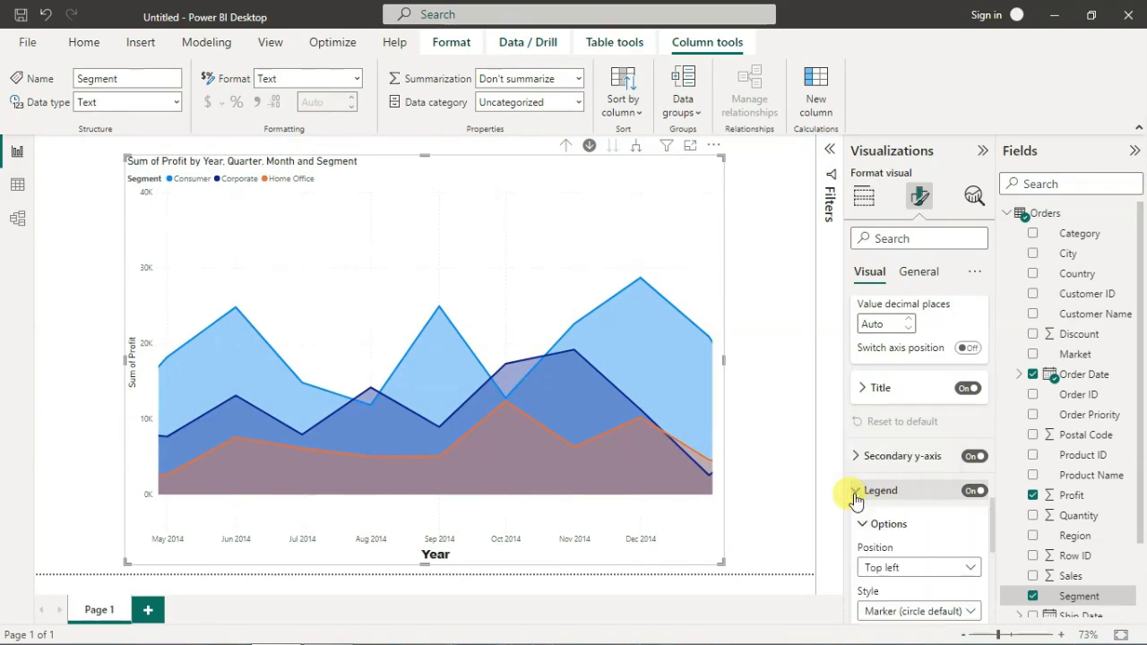
pyautogui.scroll(-2, 883, 448)
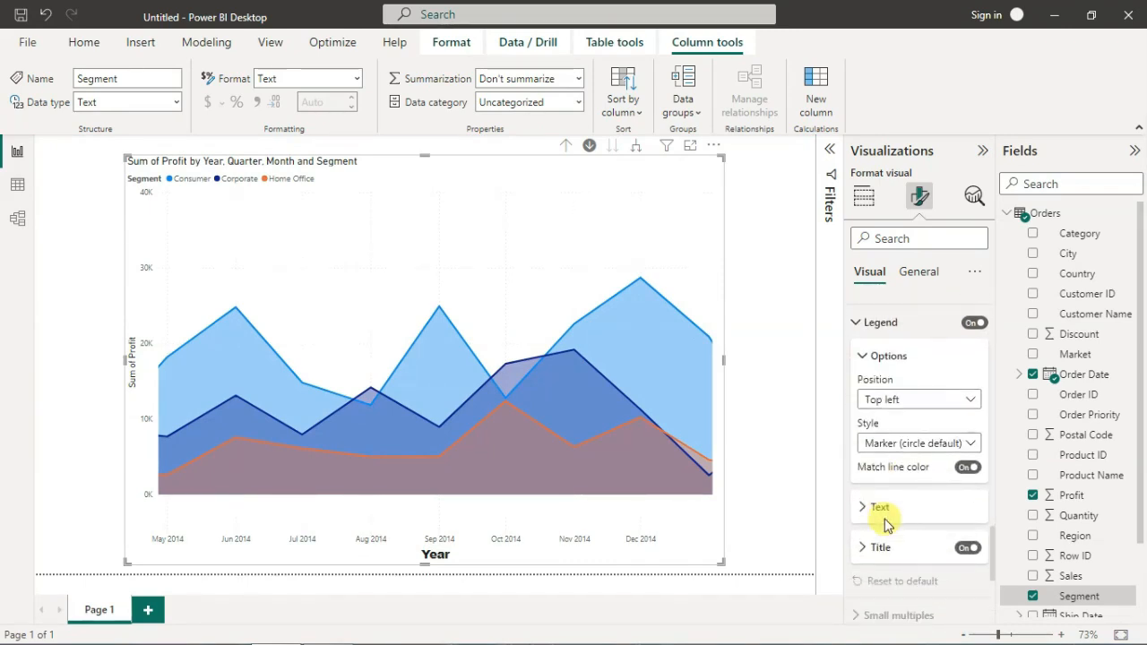
pyautogui.scroll(-1, 896, 516)
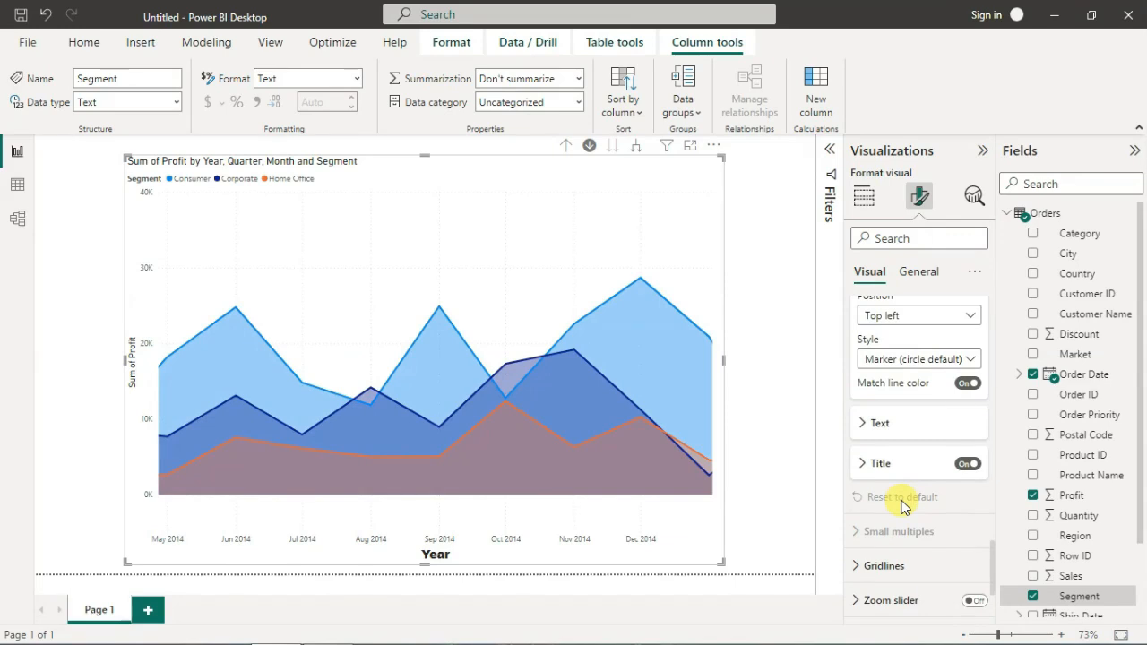
pyautogui.scroll(-1, 904, 507)
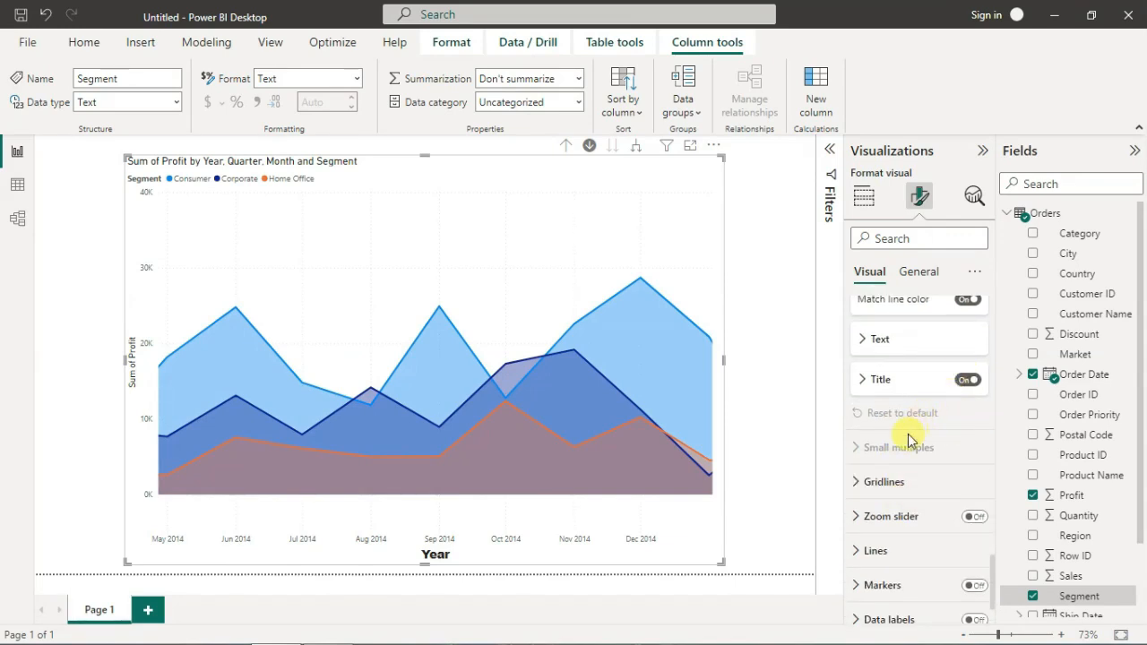
pyautogui.click(856, 484)
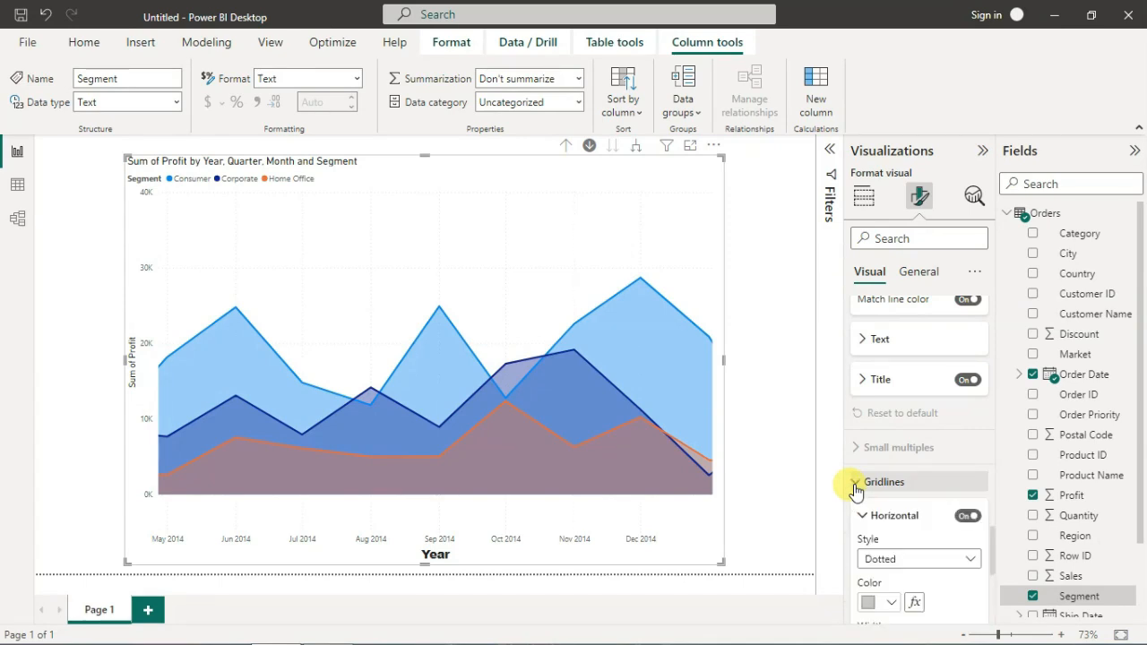
pyautogui.scroll(-4, 856, 490)
pyautogui.scroll(-2, 854, 490)
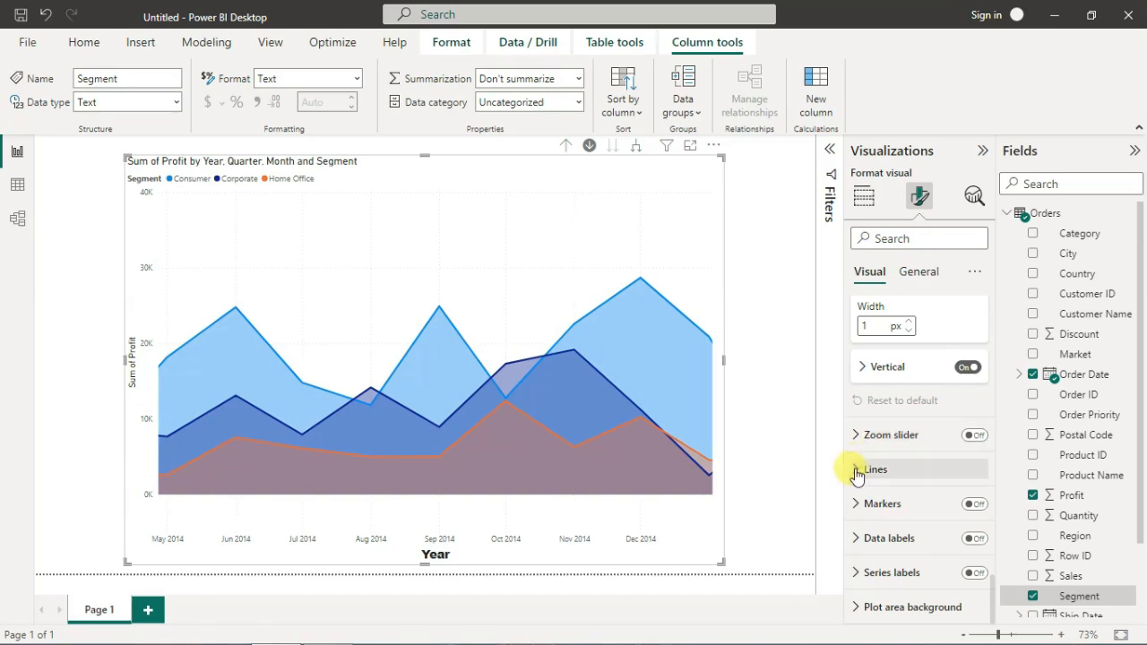
# Step: Show data labels on the area chart for all series and turn on the labels' background
pyautogui.click(975, 539)
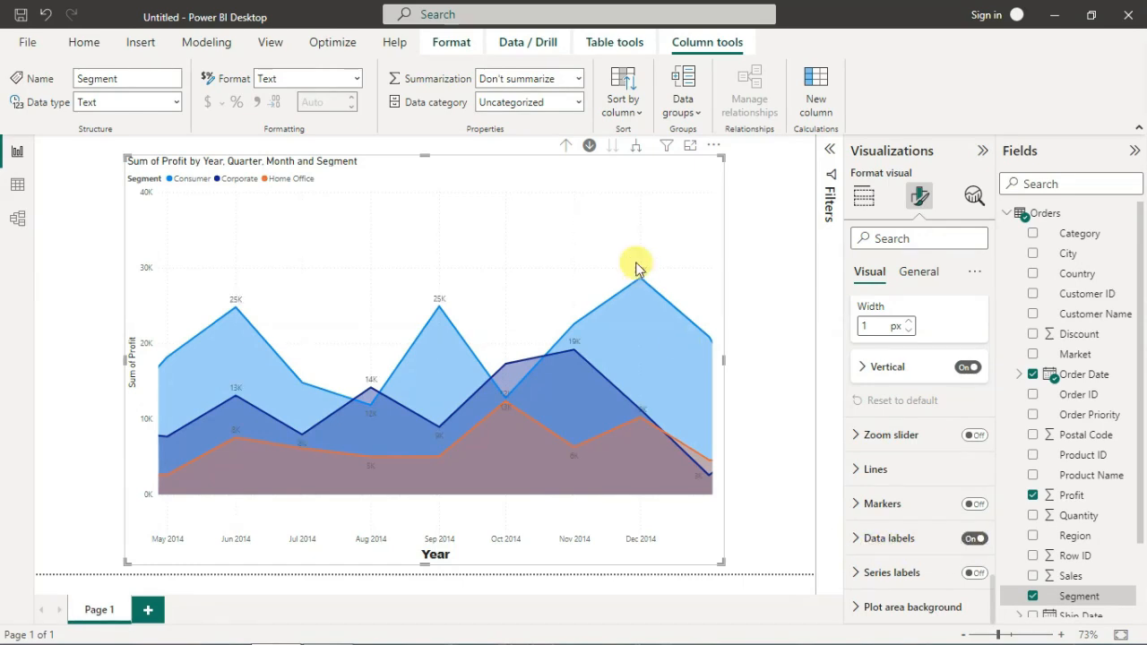
pyautogui.click(858, 540)
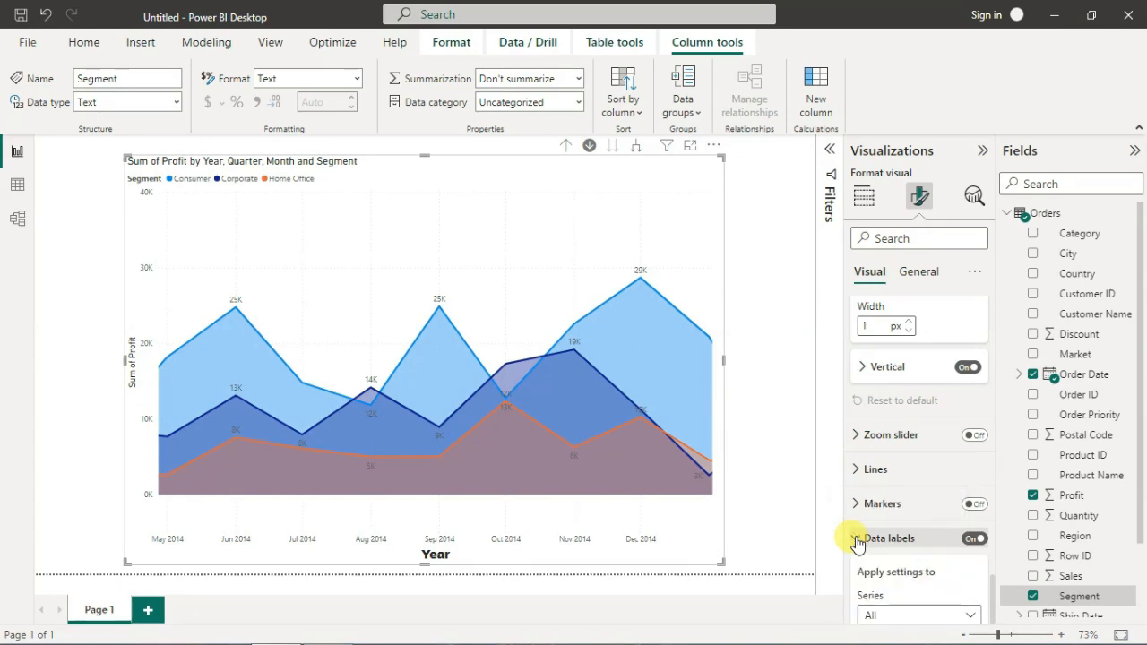
pyautogui.scroll(-3, 858, 540)
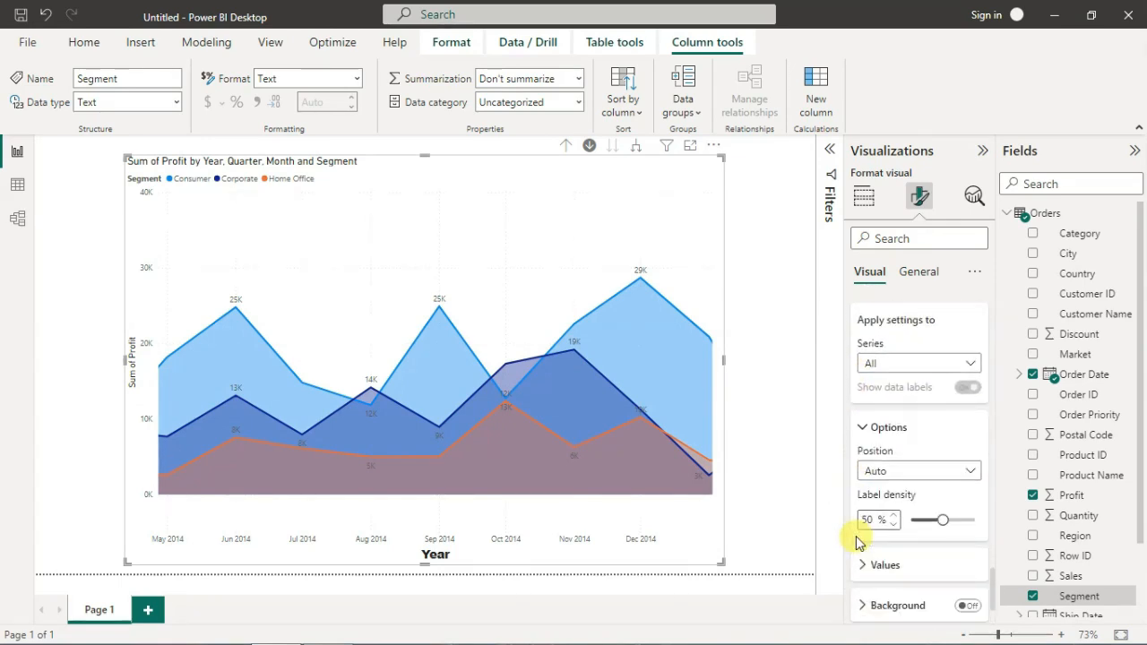
pyautogui.click(969, 522)
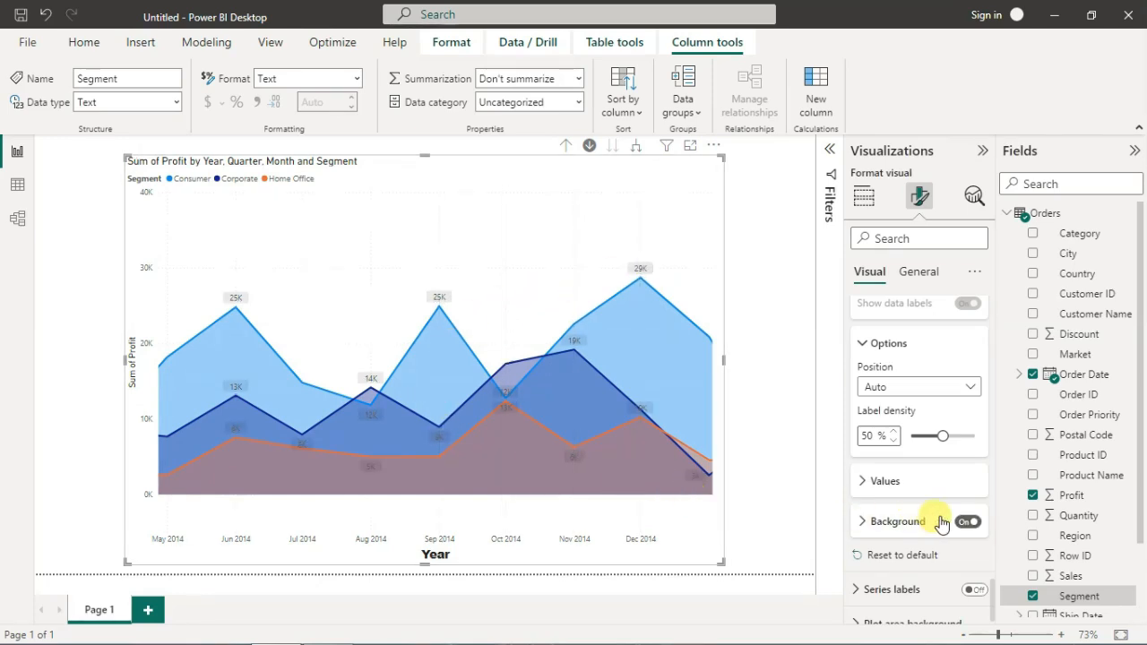
pyautogui.scroll(-1, 938, 516)
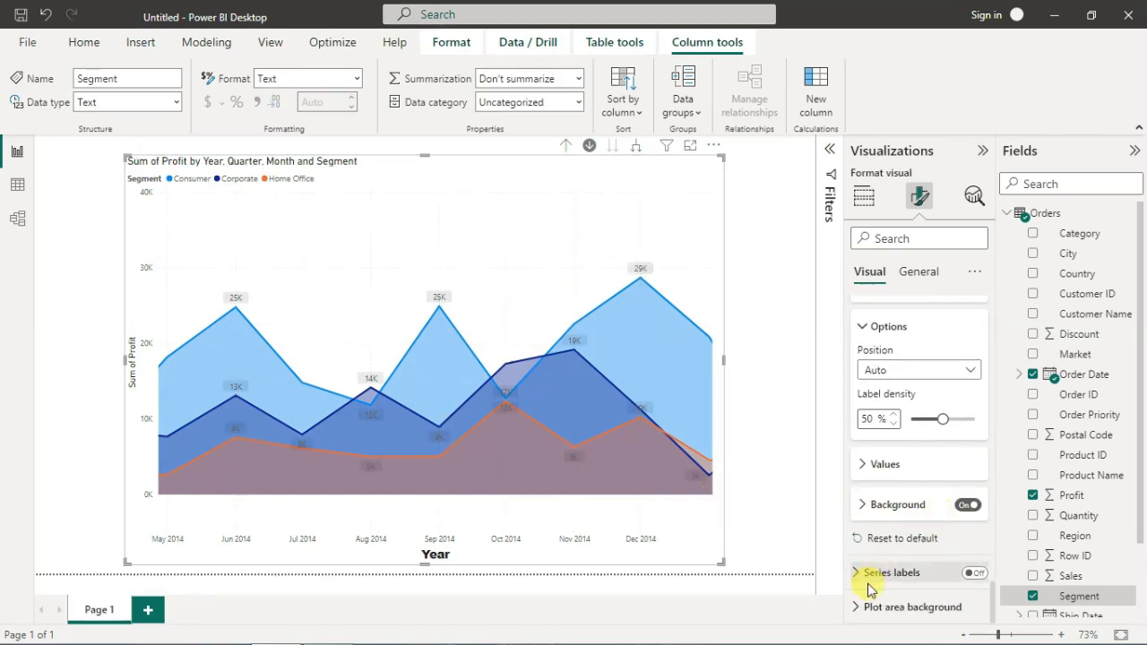